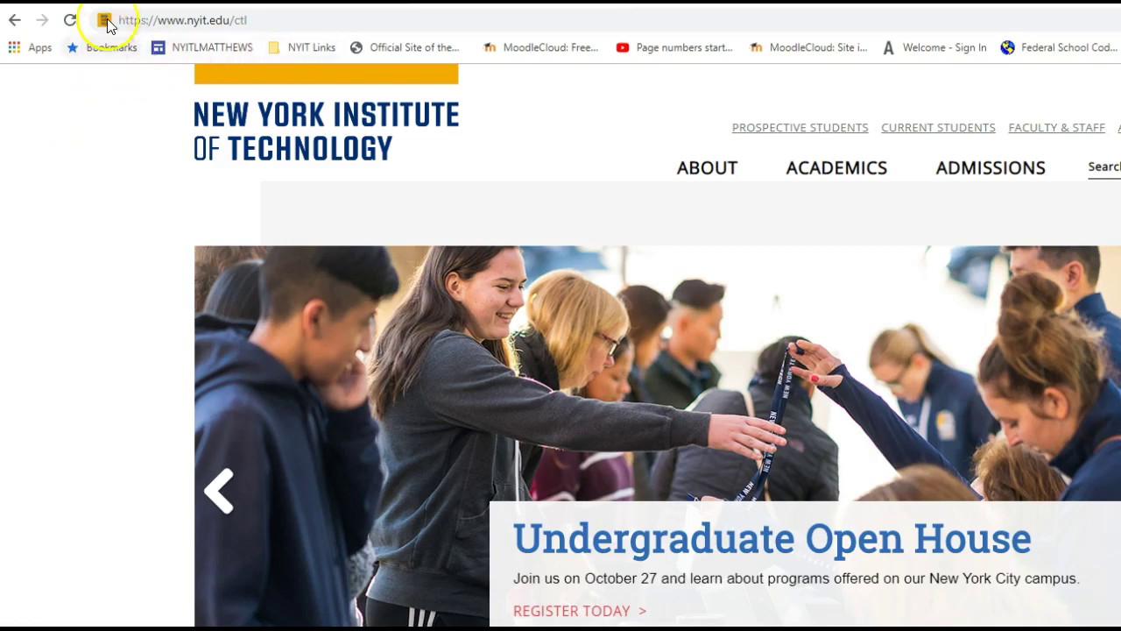
Go from nyit.edu/ctl through Teaching with Technology to the Blackboard Exam Converter page
click(260, 21)
key(Return)
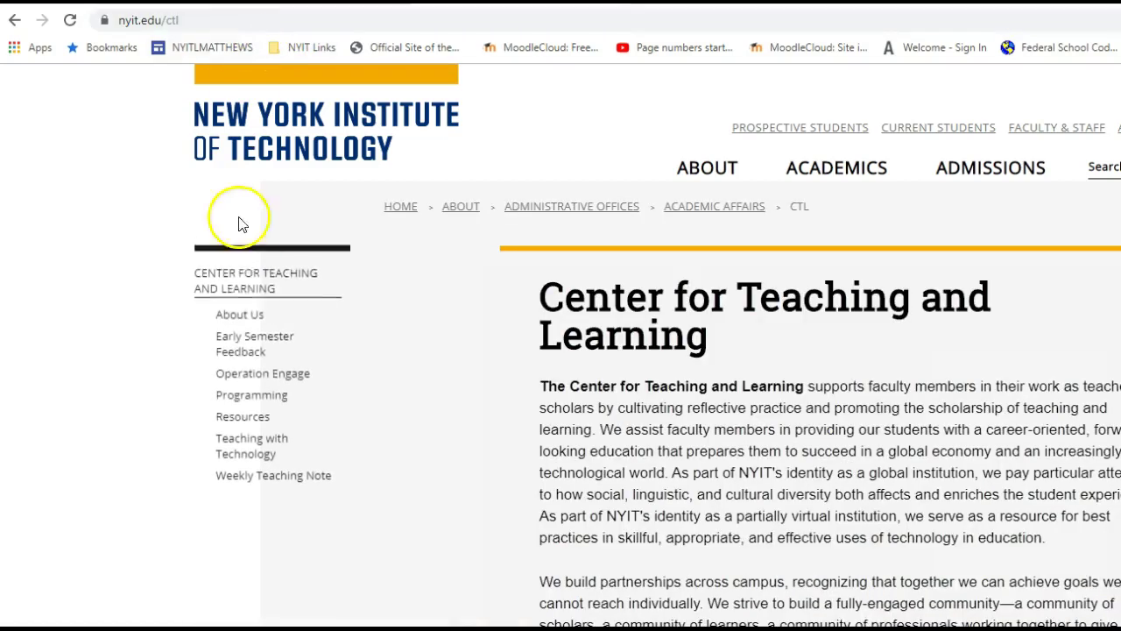
click(244, 447)
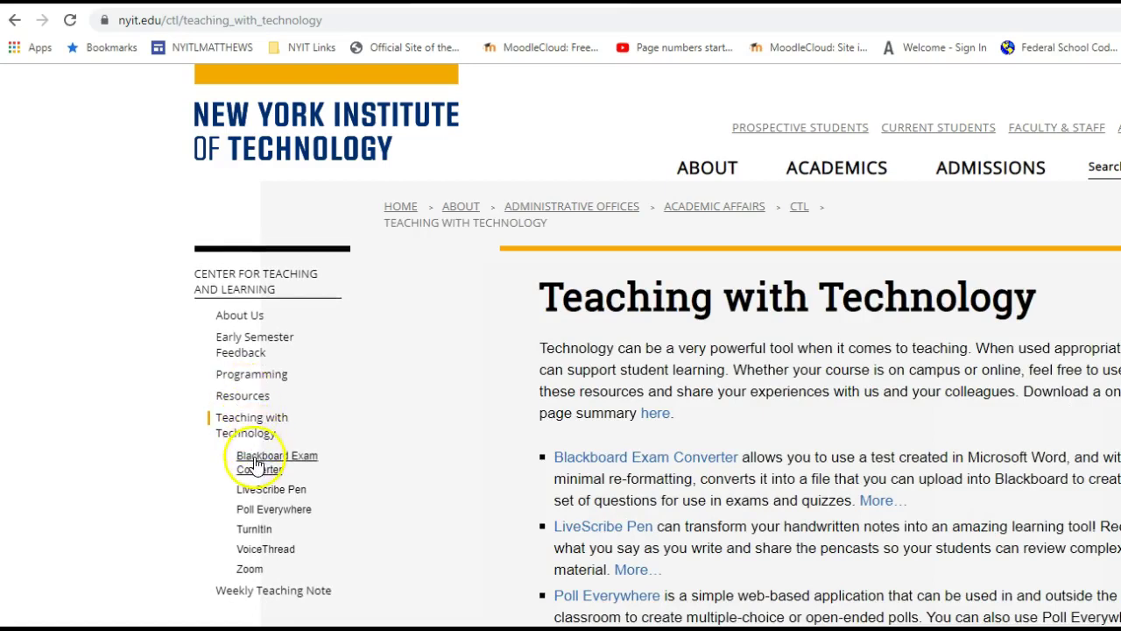
click(254, 462)
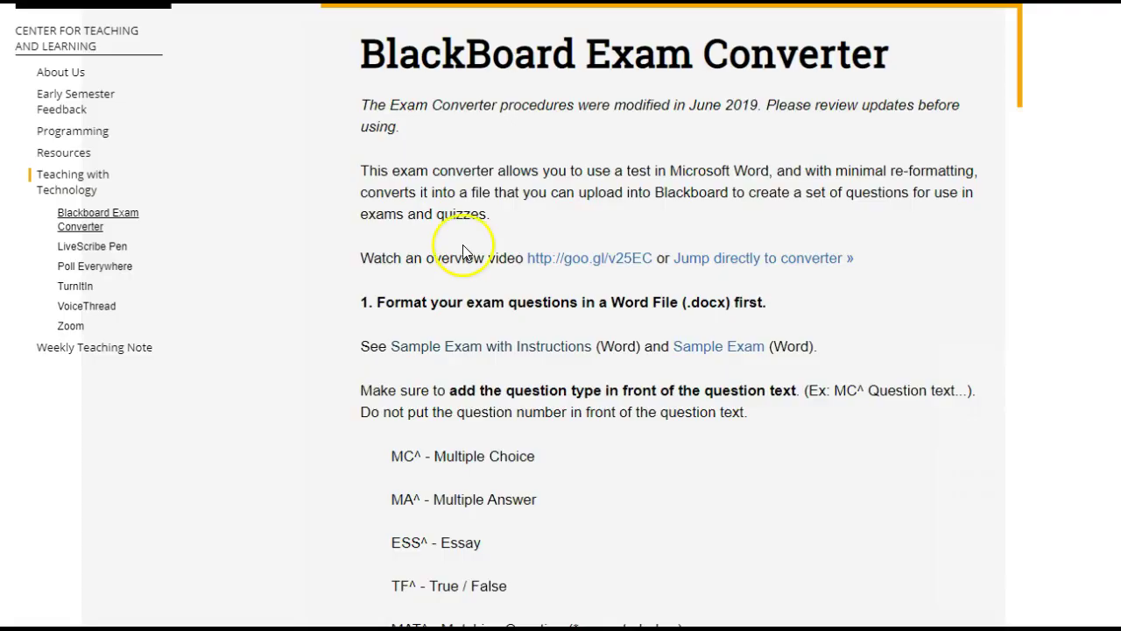
Open the Sample Exam with Instructions document and scroll through its formatted questions
click(425, 349)
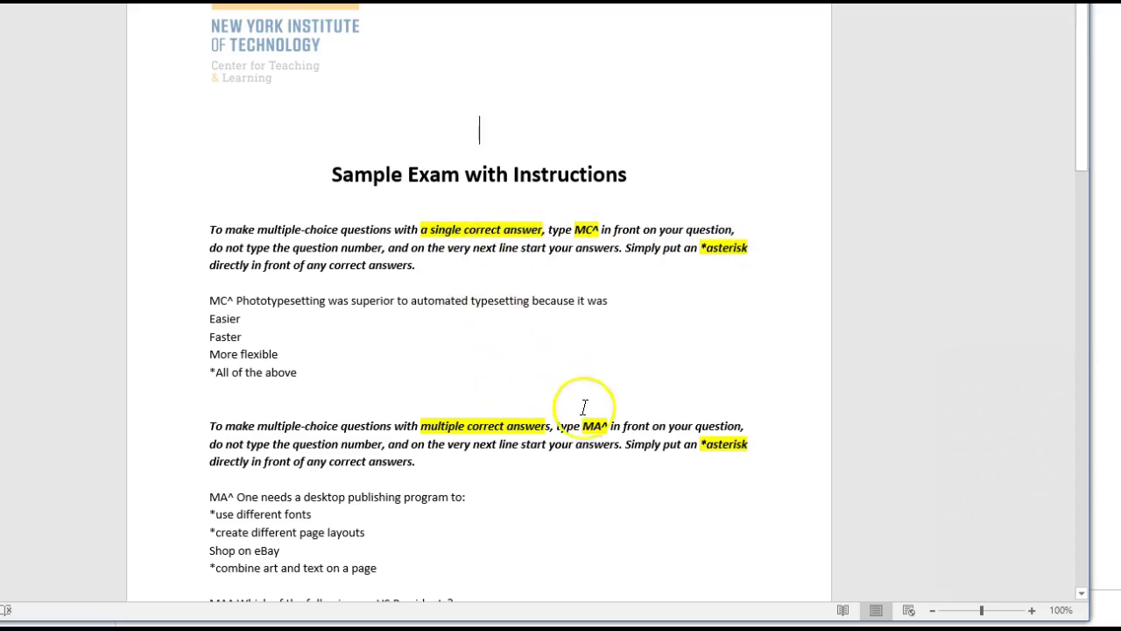
drag(1083, 143, 1074, 185)
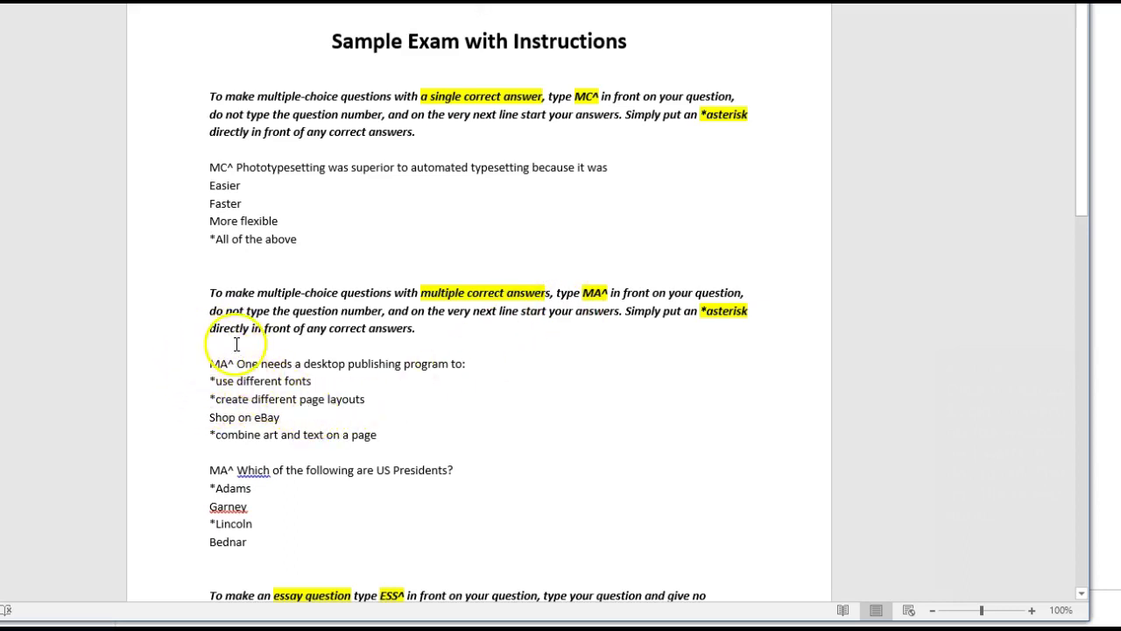
drag(1084, 187, 1057, 286)
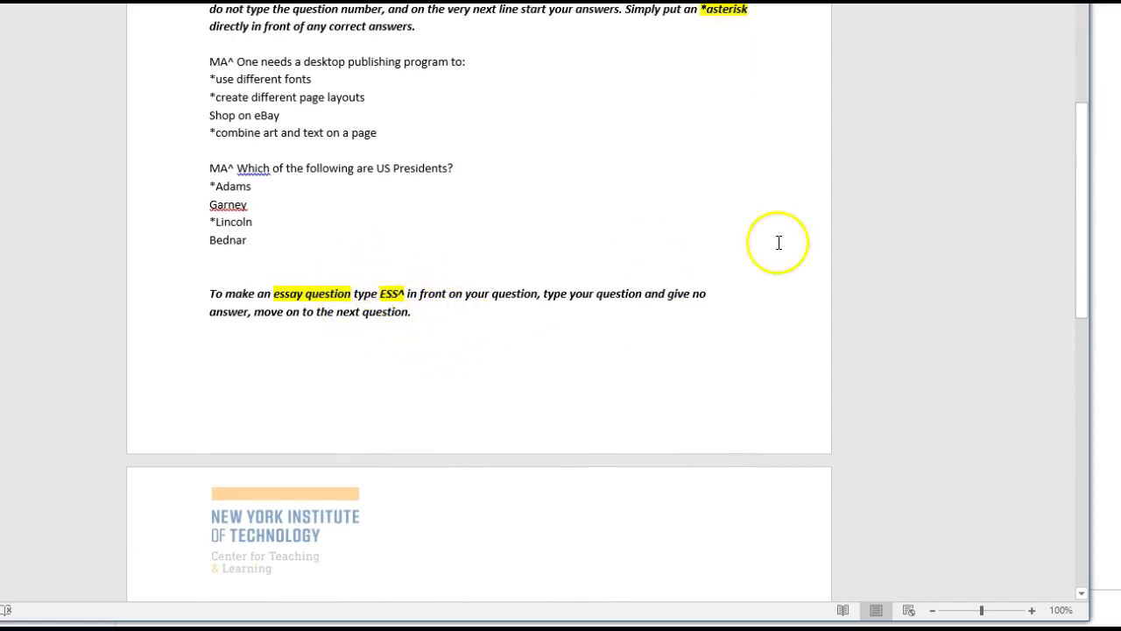
drag(1083, 223, 1060, 396)
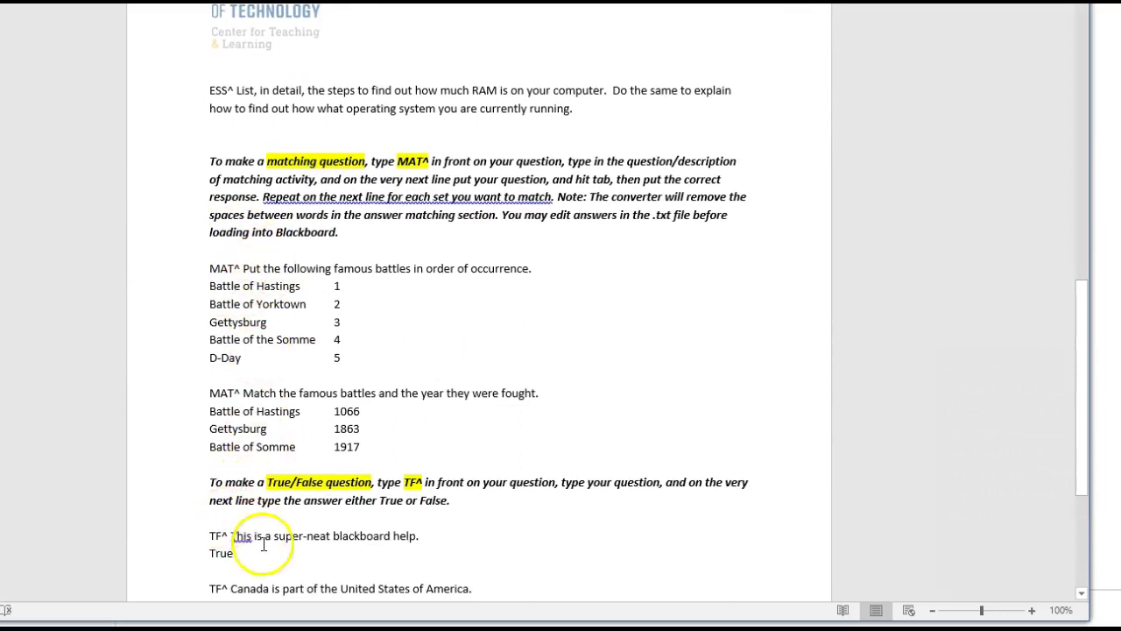
drag(1081, 292, 1081, 320)
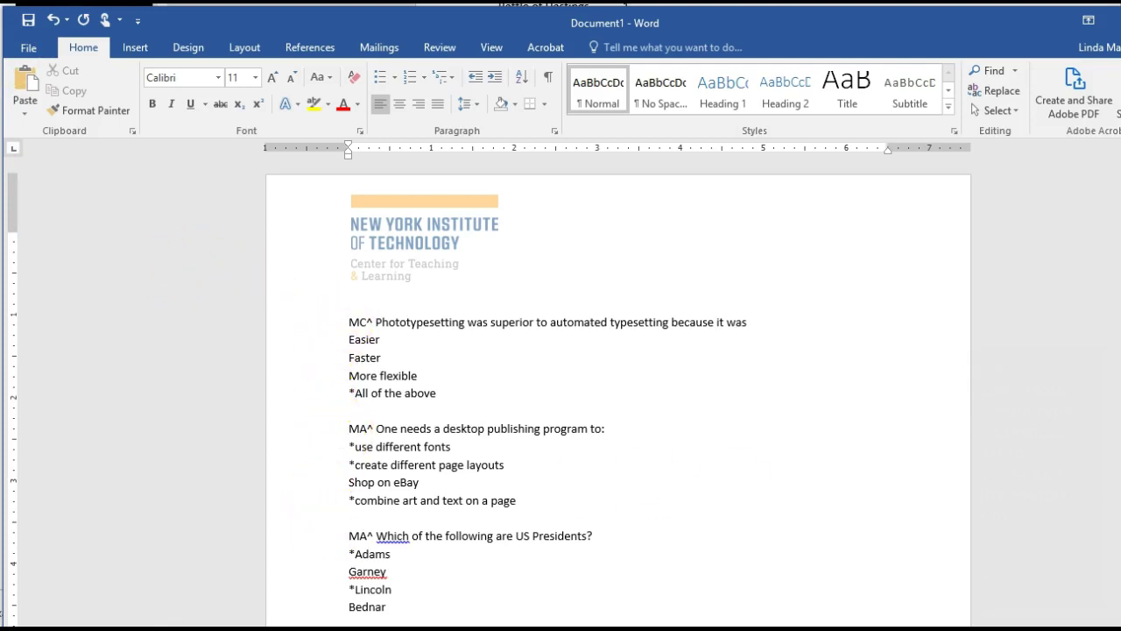
Remove the extra empty lines after the final False answer
scroll(619, 394, down, 3)
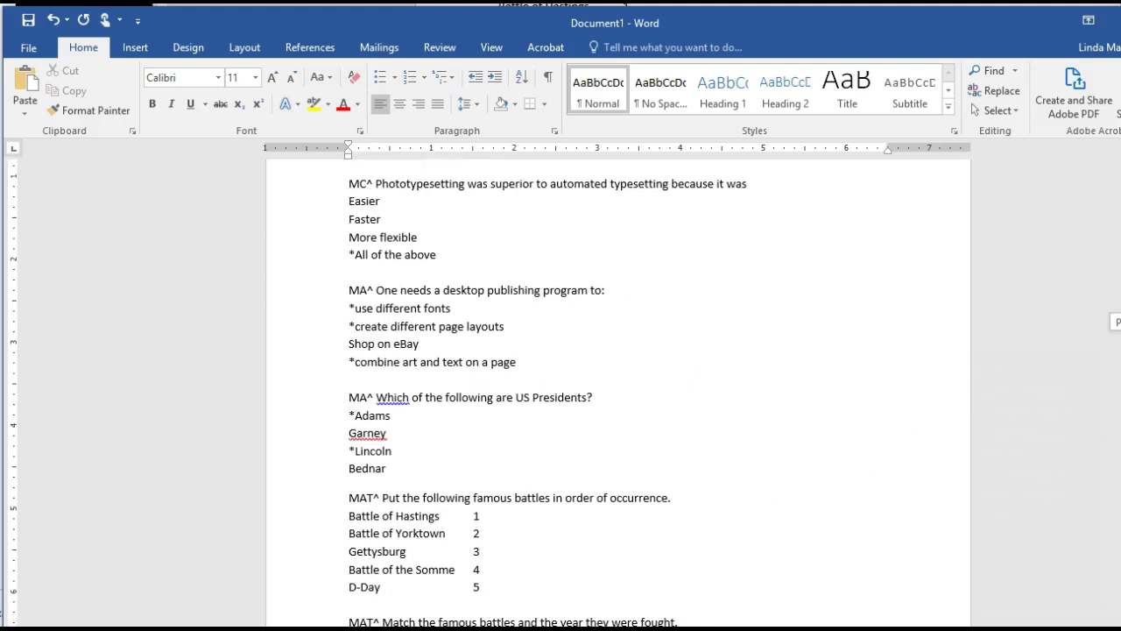
scroll(619, 394, down, 1)
scroll(618, 394, up, 3)
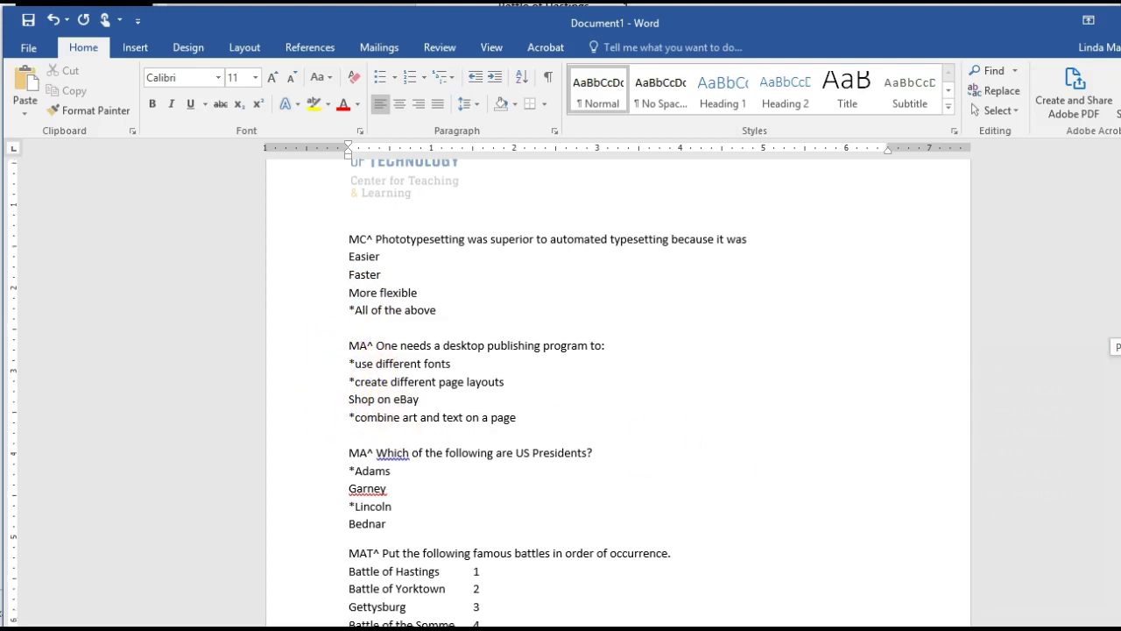
scroll(476, 343, down, 3)
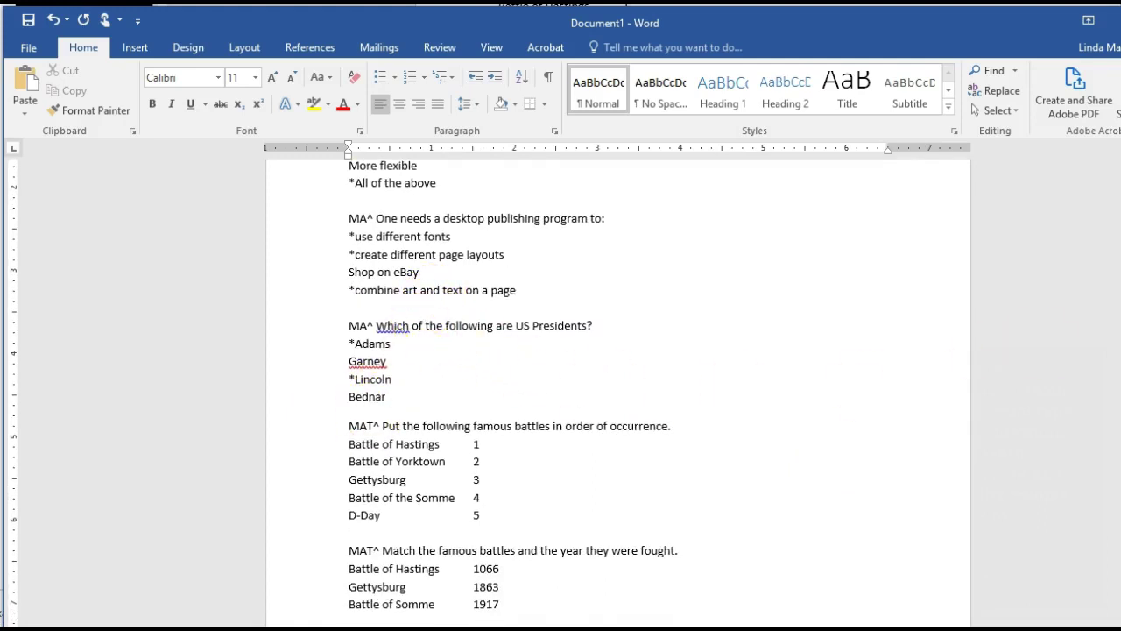
scroll(617, 386, down, 8)
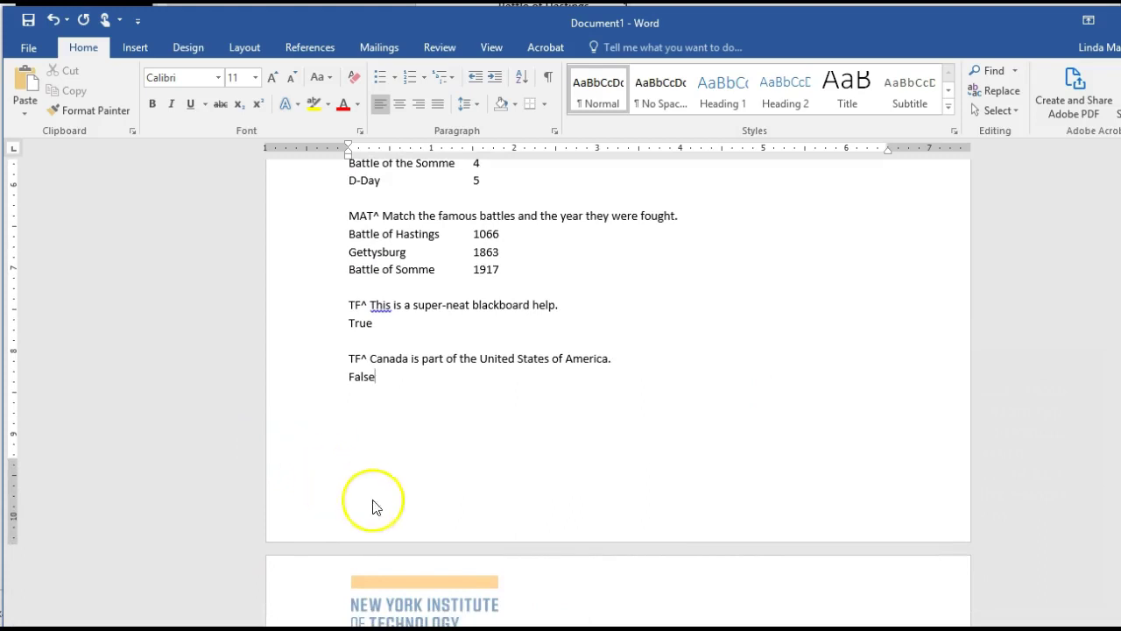
click(376, 495)
key(Return)
key(Return)
key(BackSpace)
Select every question from MC^ through the final False for copying
scroll(300, 487, up, 6)
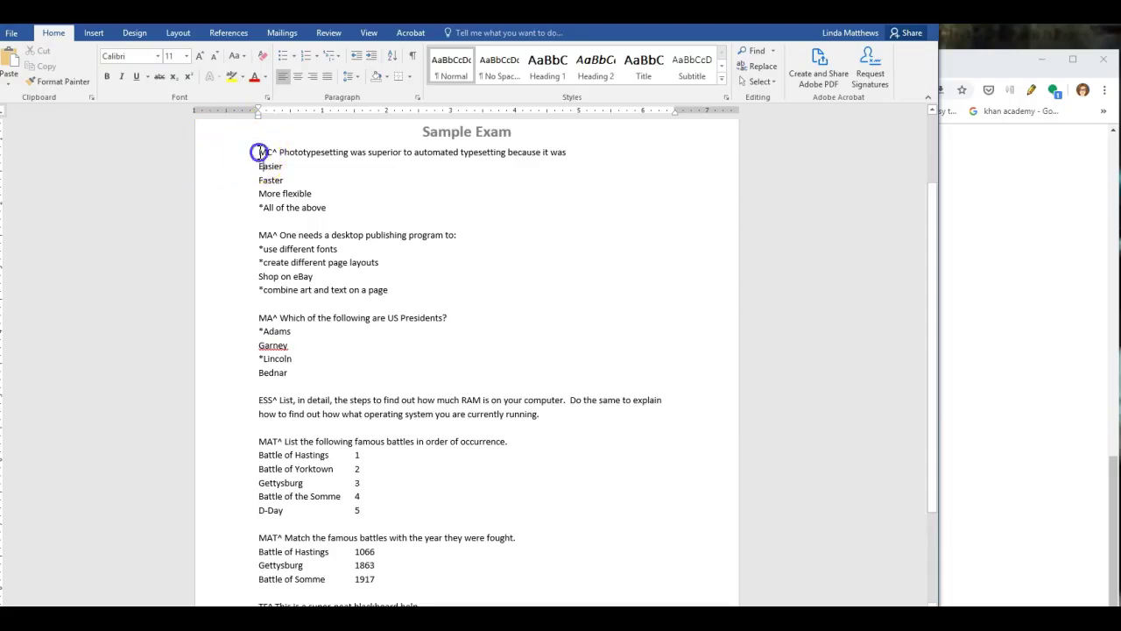
drag(260, 152, 328, 535)
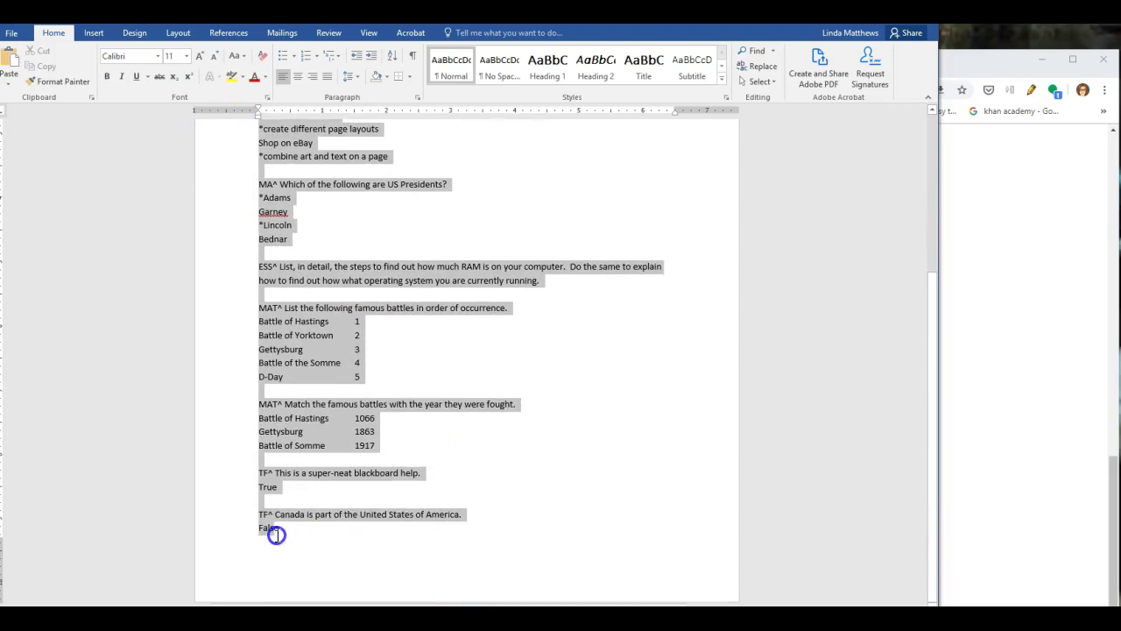
right_click(279, 274)
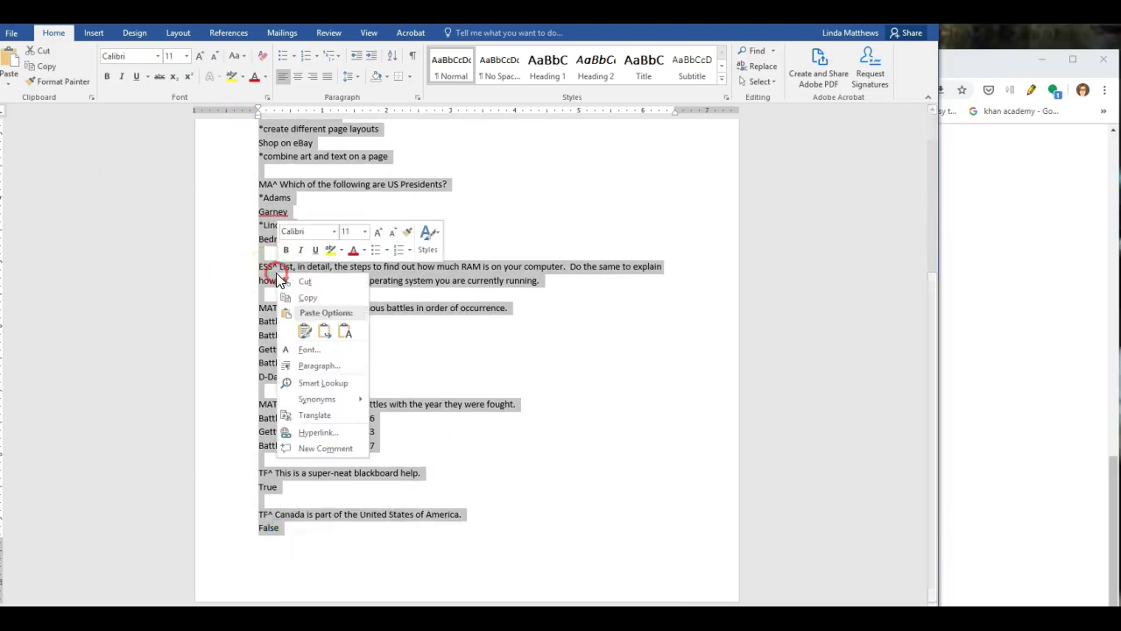
Copy the selected questions and paste them into the Exam Converter's paste box
click(288, 296)
click(1014, 188)
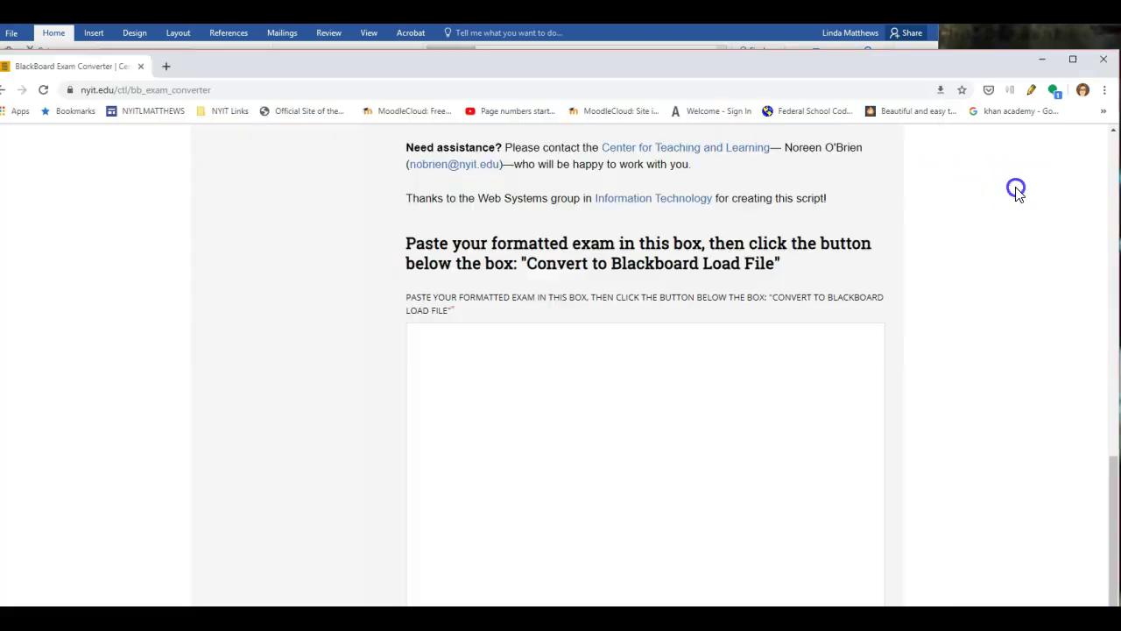
drag(590, 70, 529, 15)
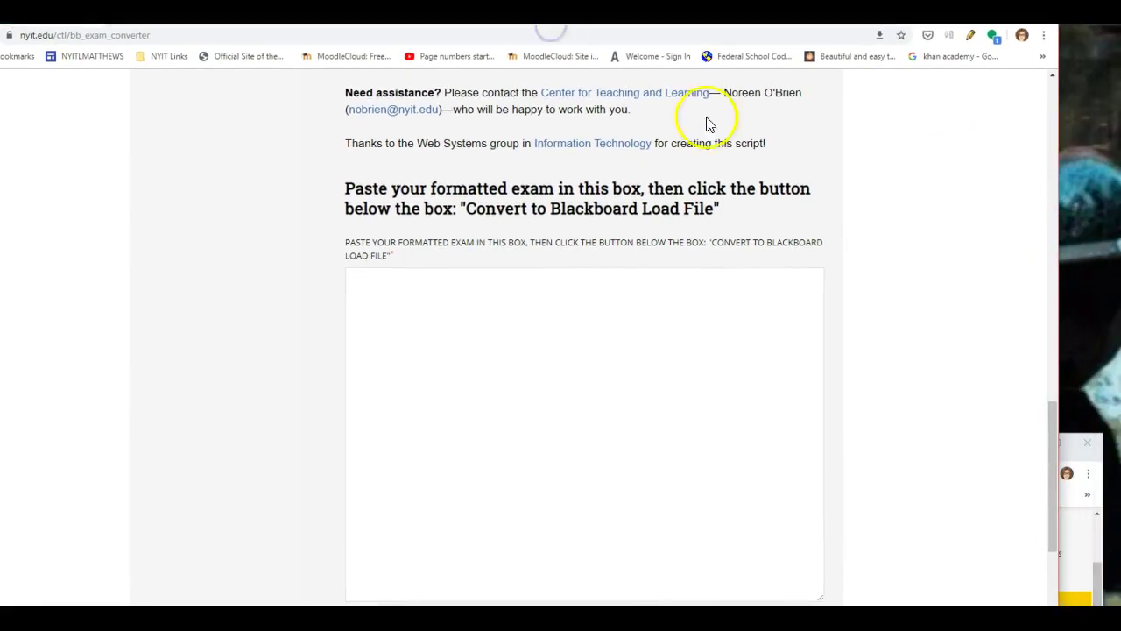
click(380, 316)
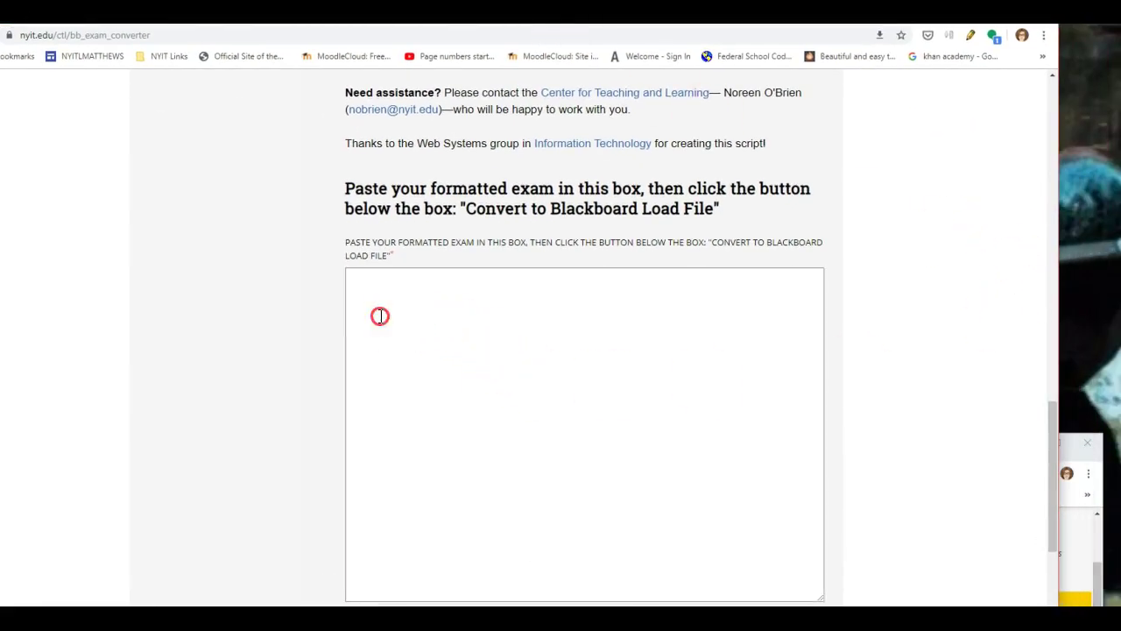
right_click(380, 316)
click(396, 420)
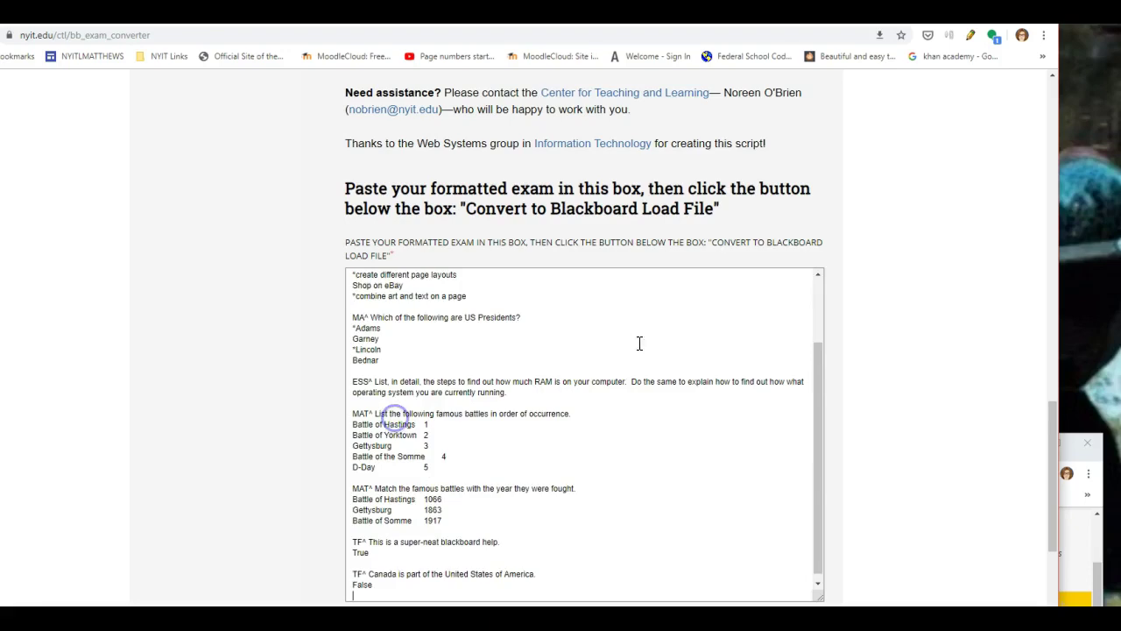
Review the pasted questions and convert them to a Blackboard load file
click(1047, 360)
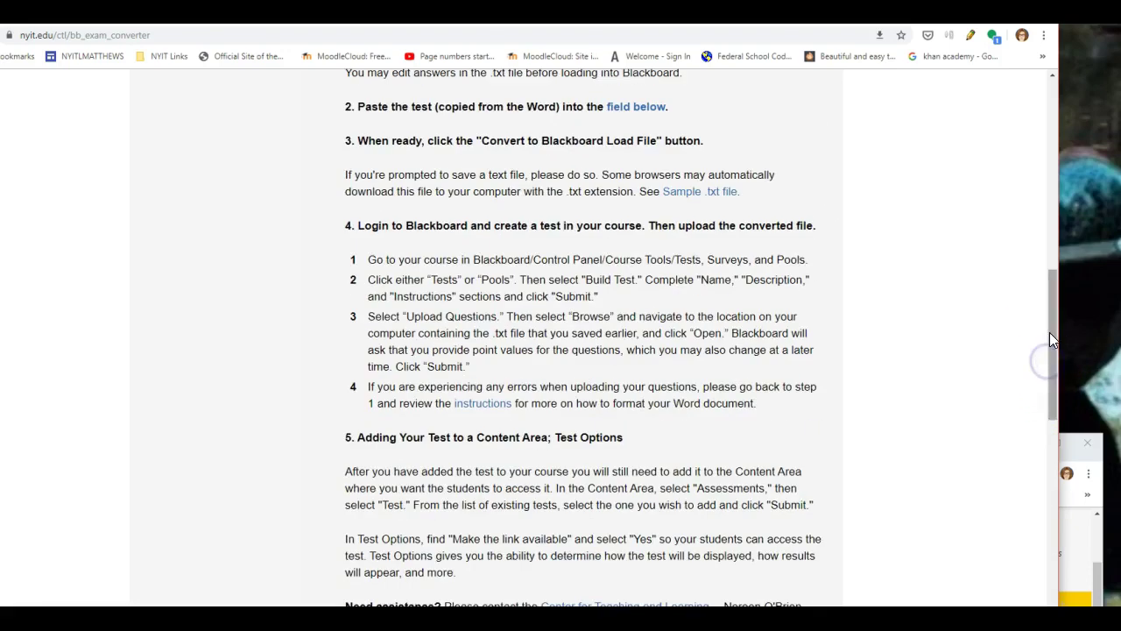
drag(1050, 332, 1053, 512)
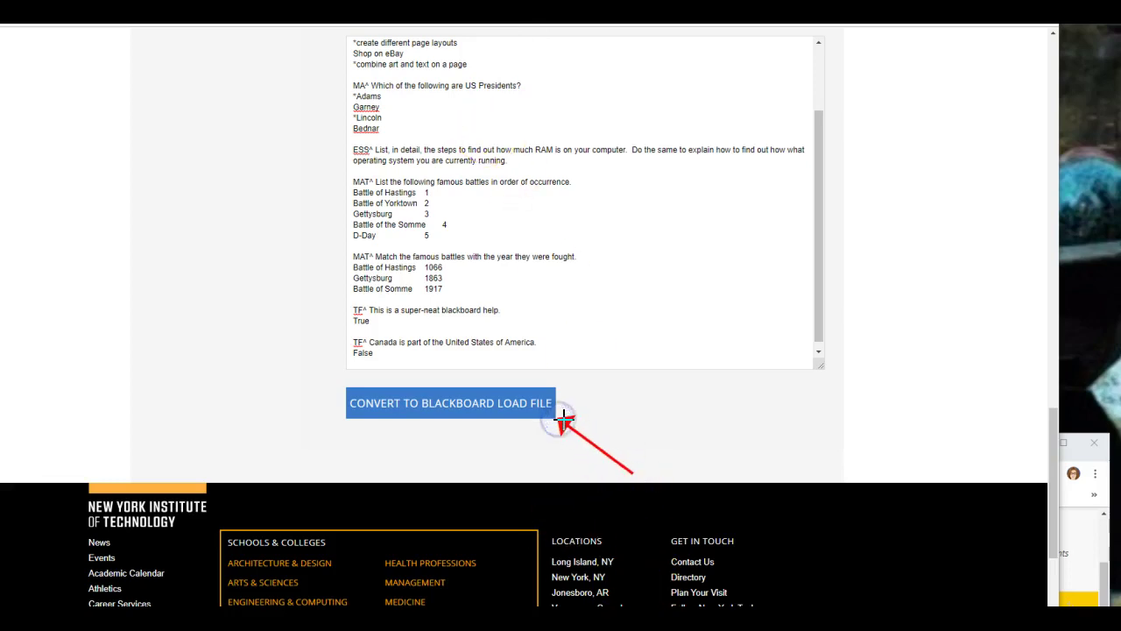
click(353, 362)
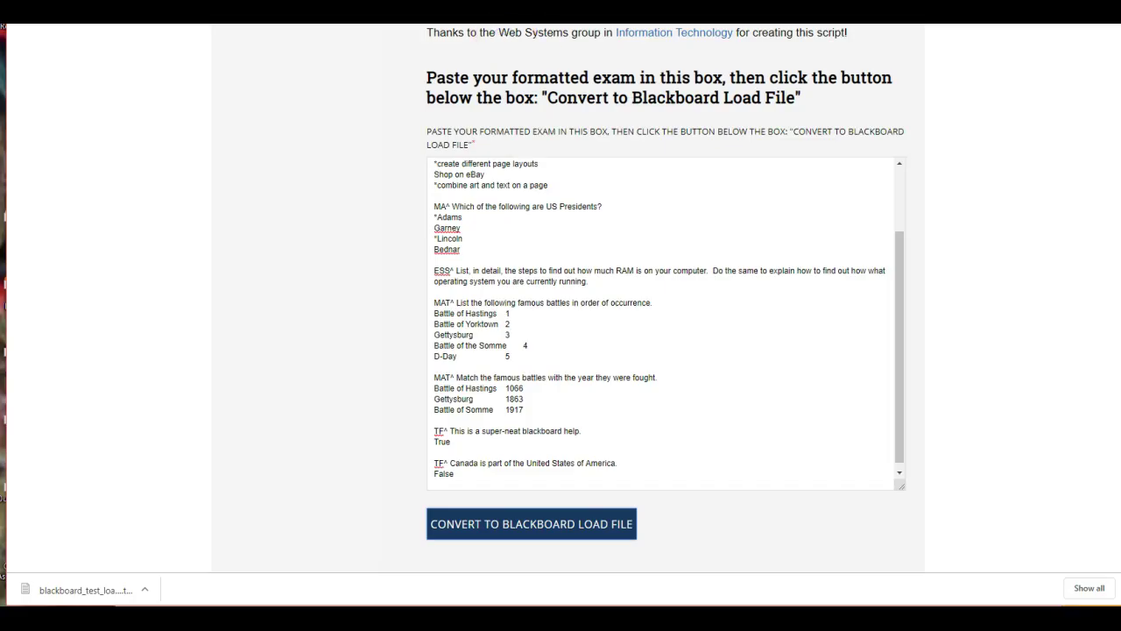
click(428, 529)
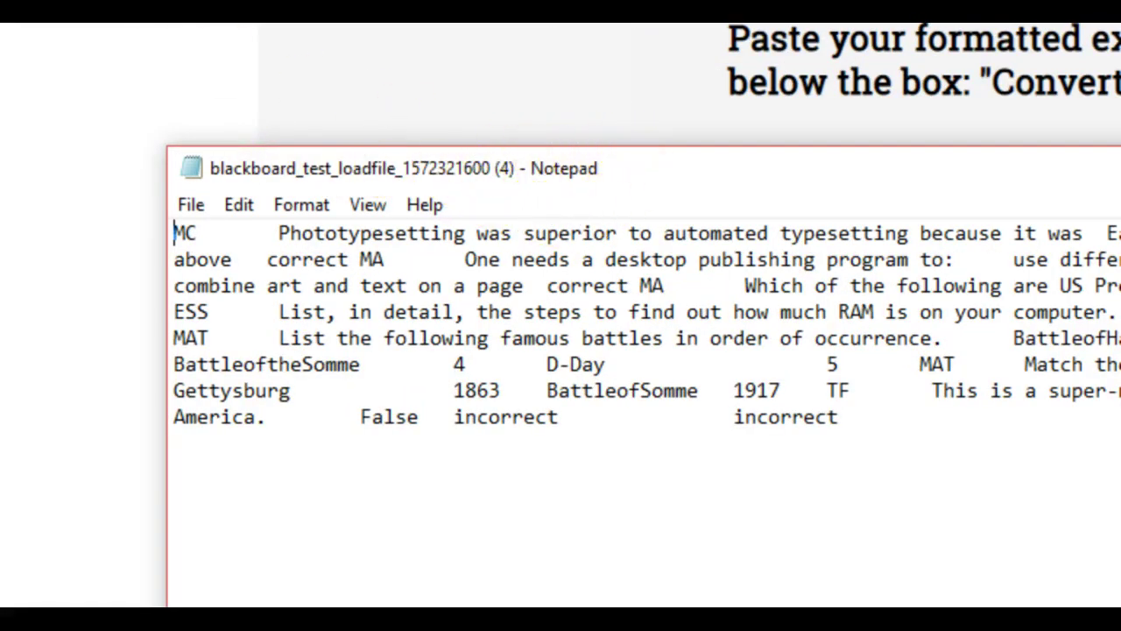
Maximize Notepad and save the load file as text in Desktop's BLACKBOARD UPLOADS folder
key(super+Up)
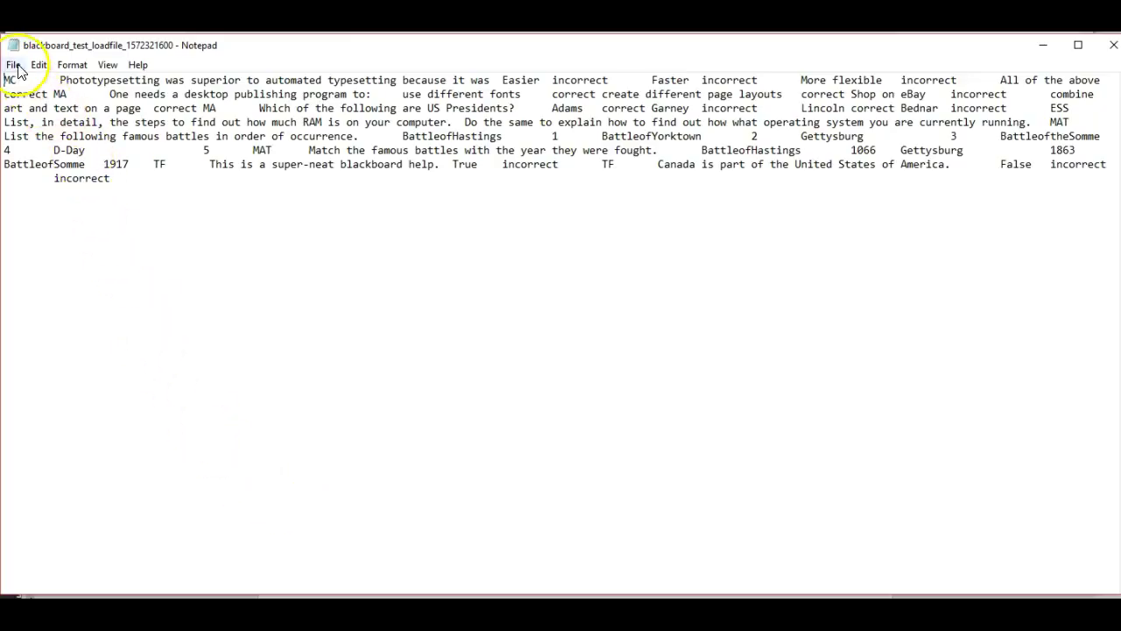
click(15, 66)
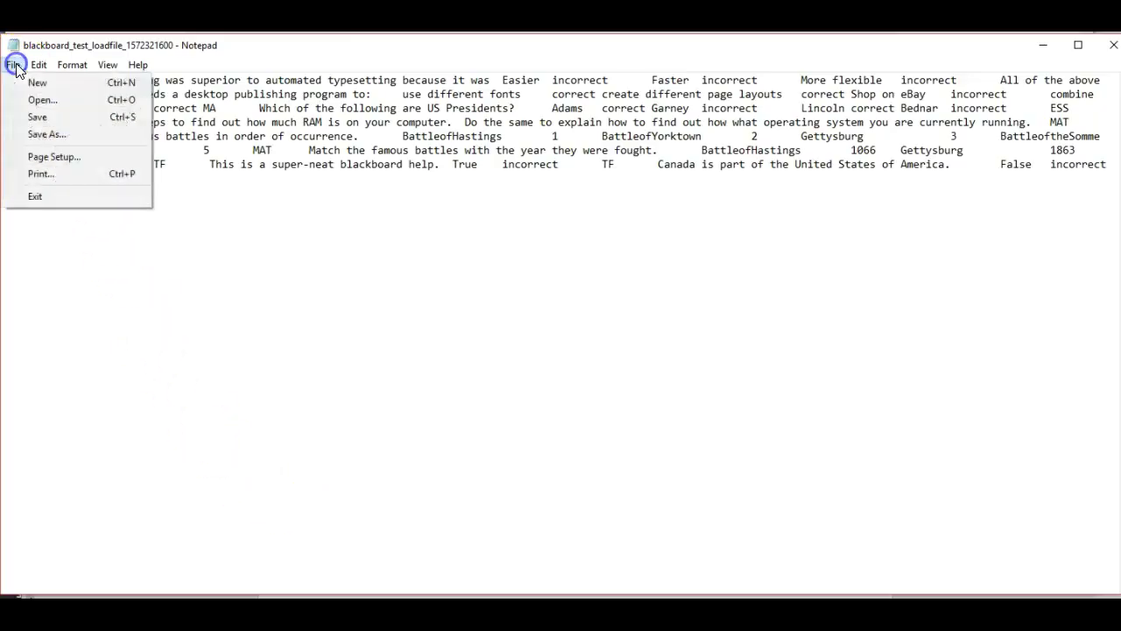
click(30, 132)
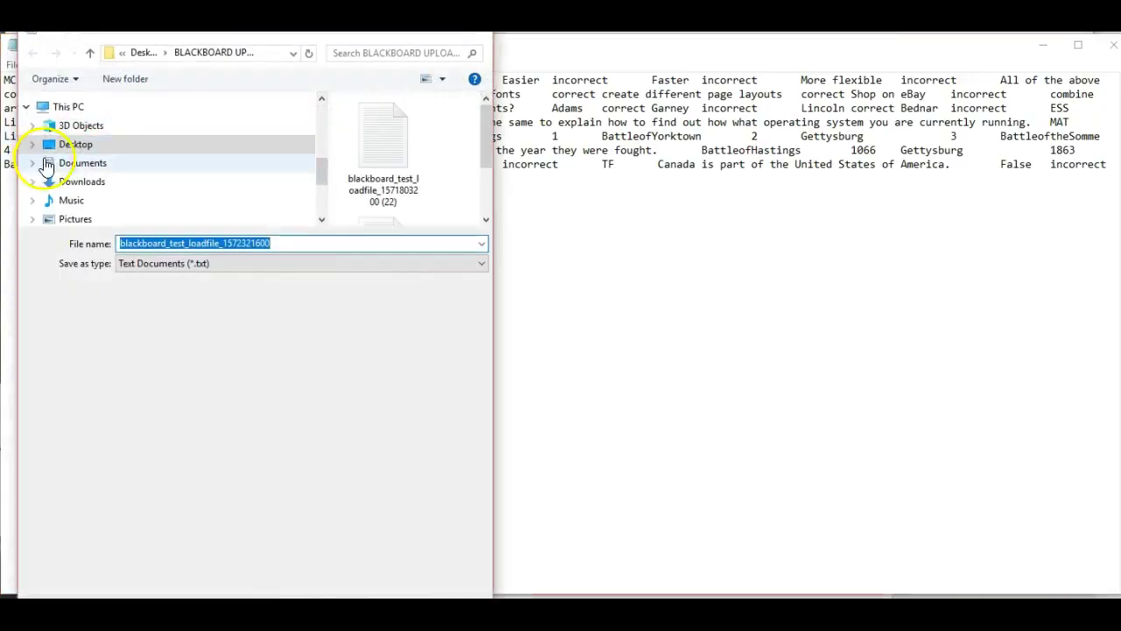
click(70, 144)
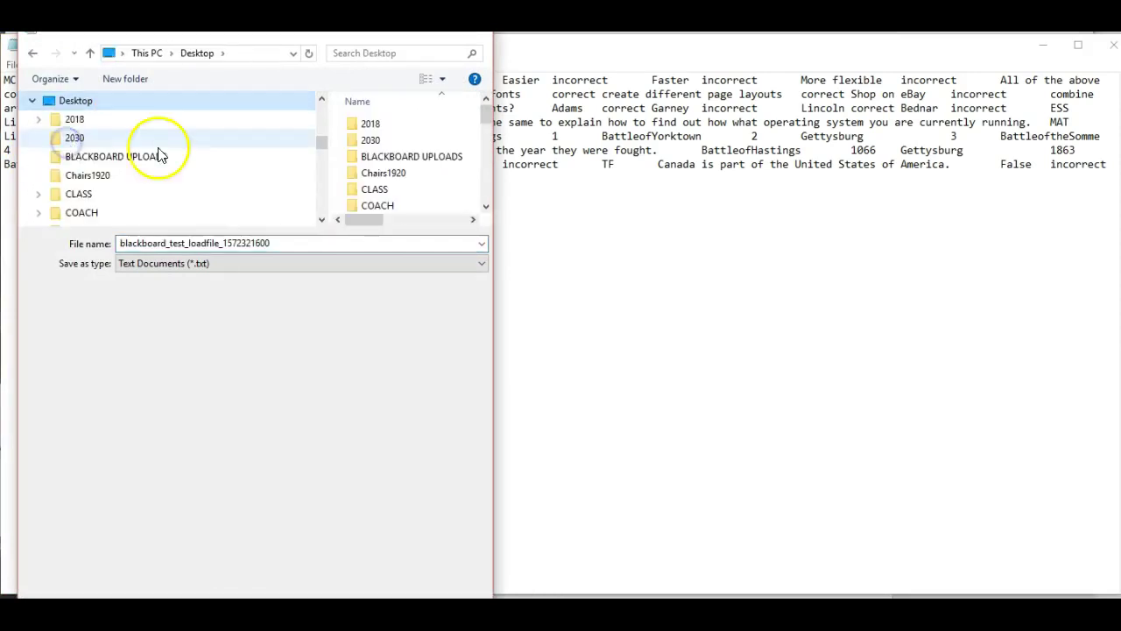
click(92, 156)
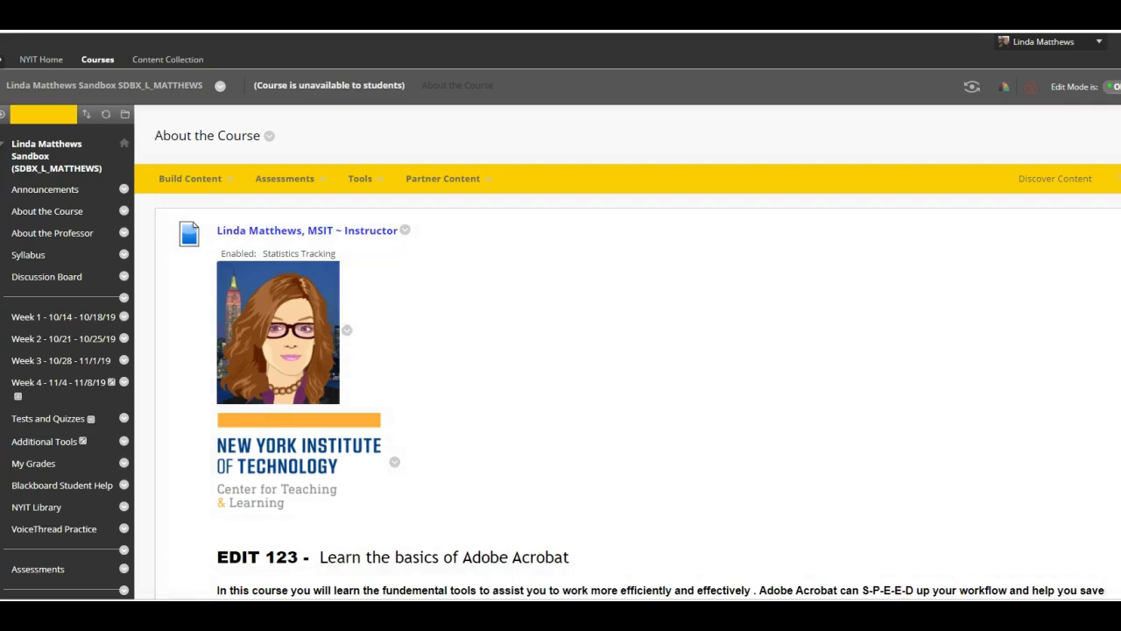
Go to Tests, Surveys, and Pools > Tests and start building a new test
scroll(560, 316, down, 5)
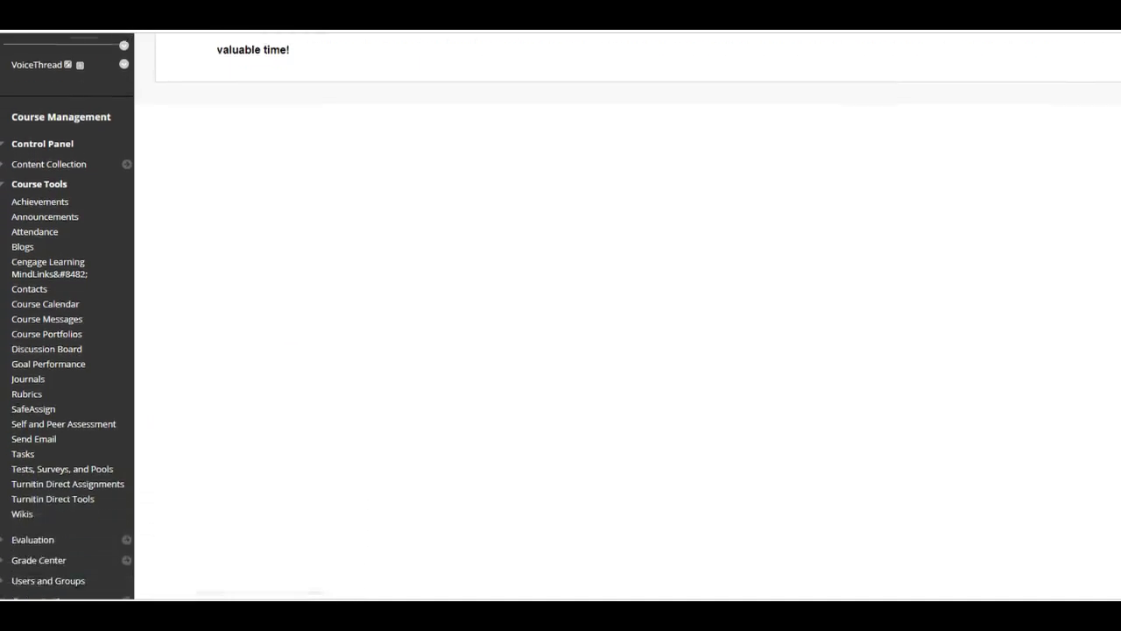
scroll(870, 517, down, 1)
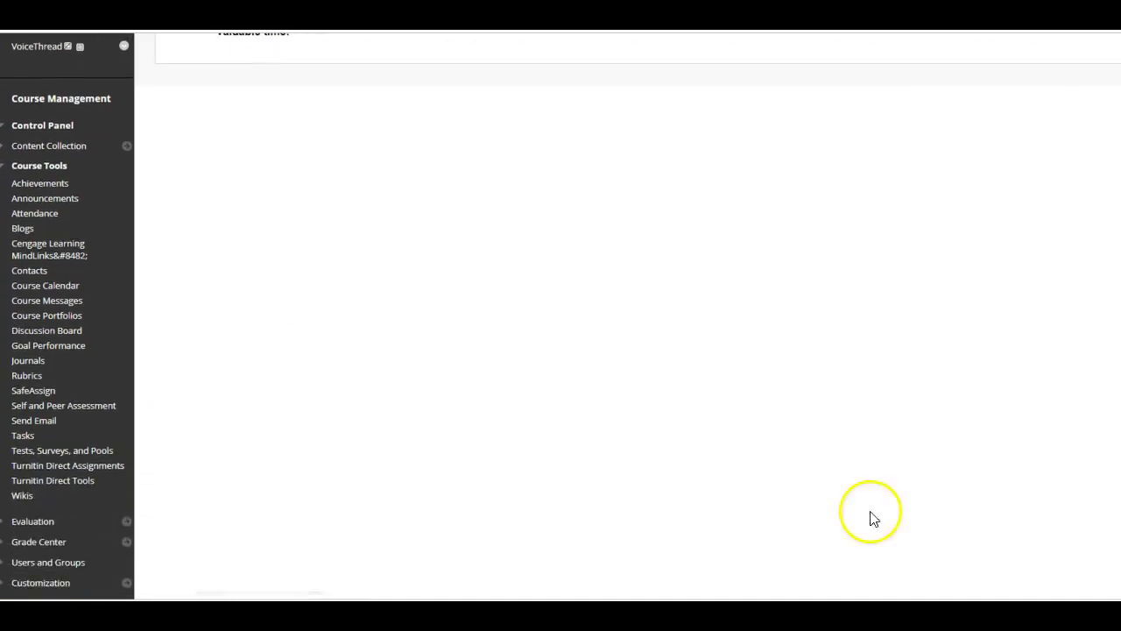
click(48, 459)
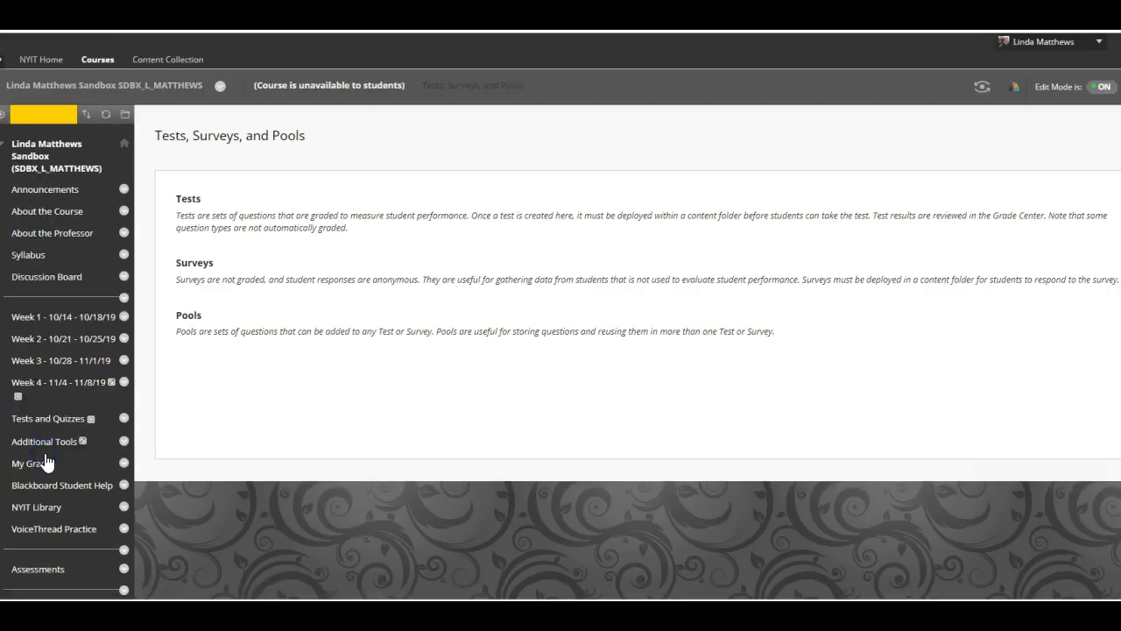
click(192, 206)
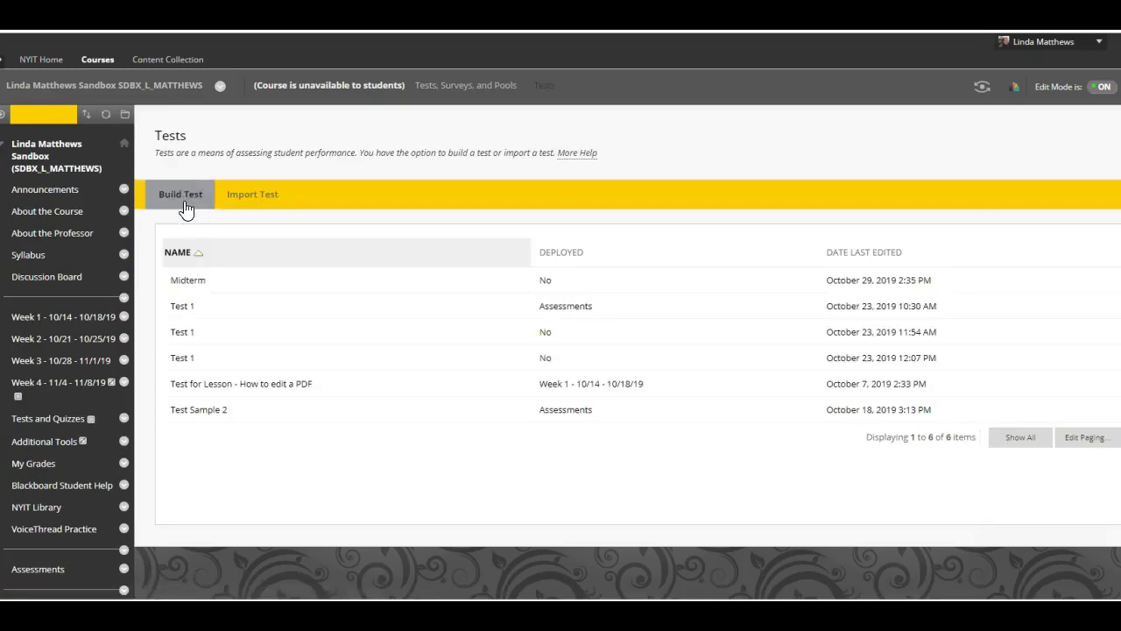
click(180, 202)
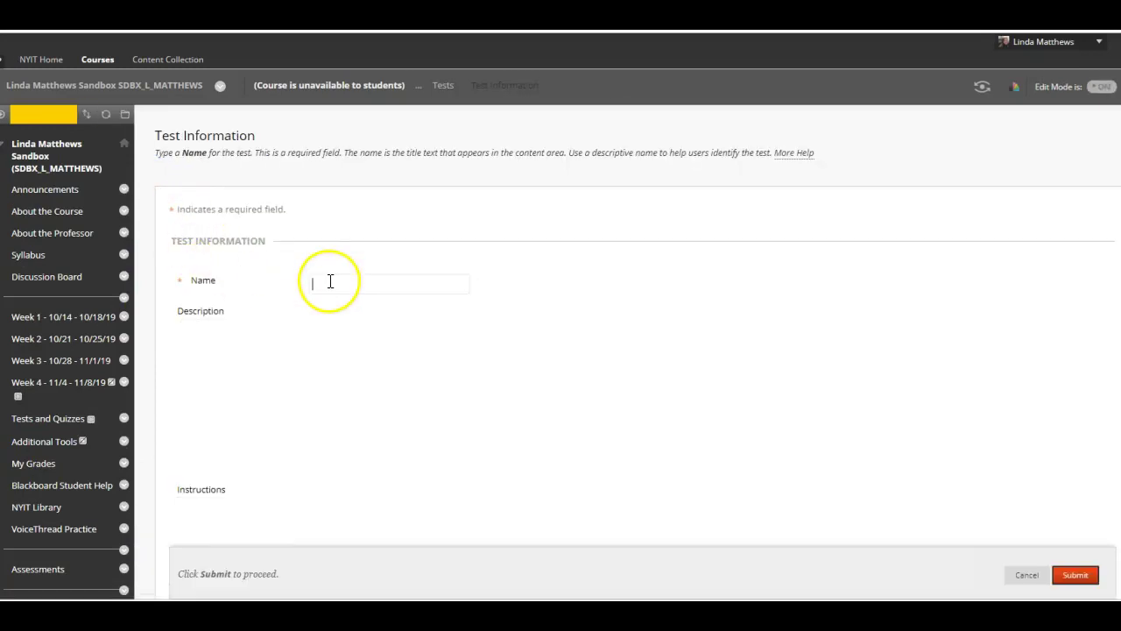
Name the new test 'Midterm' and submit it to create an empty test canvas
text(m)
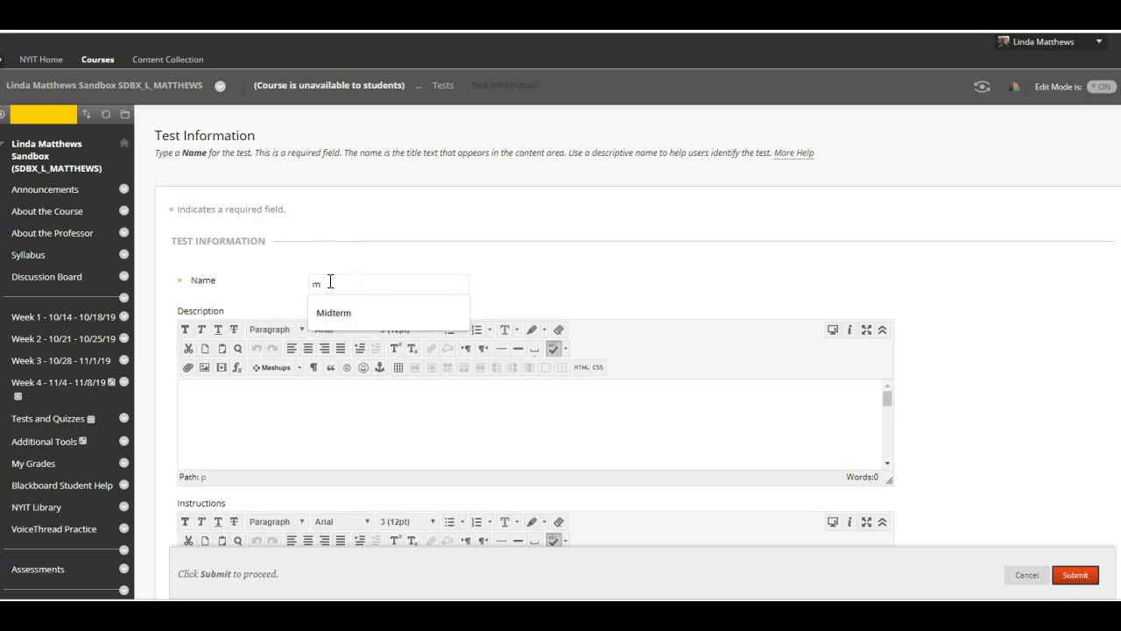
click(331, 313)
click(245, 412)
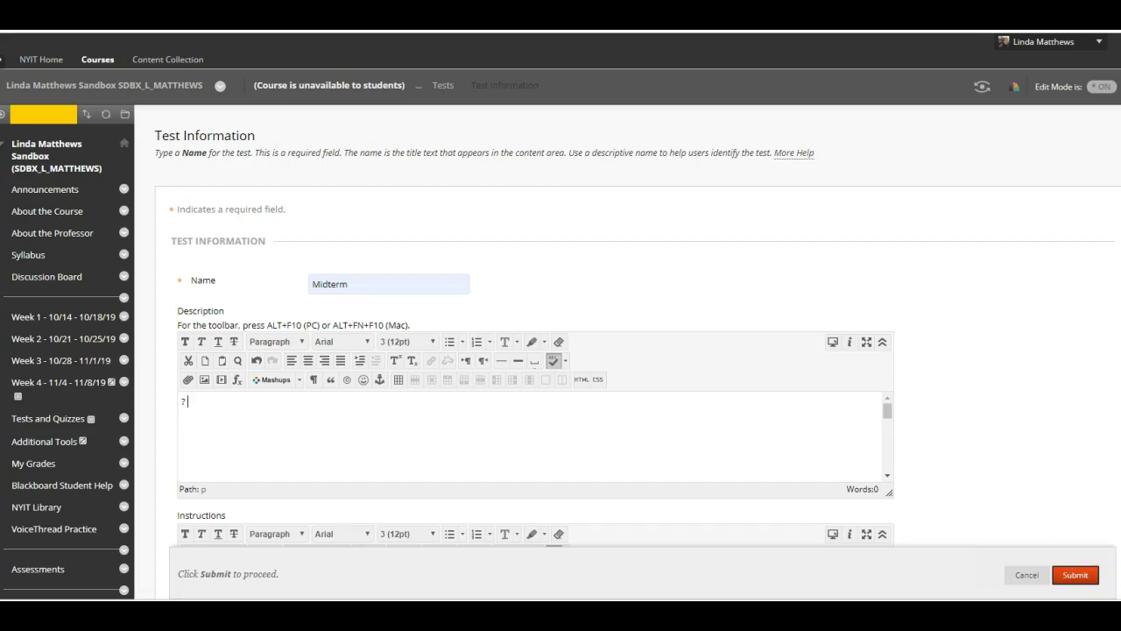
click(1085, 579)
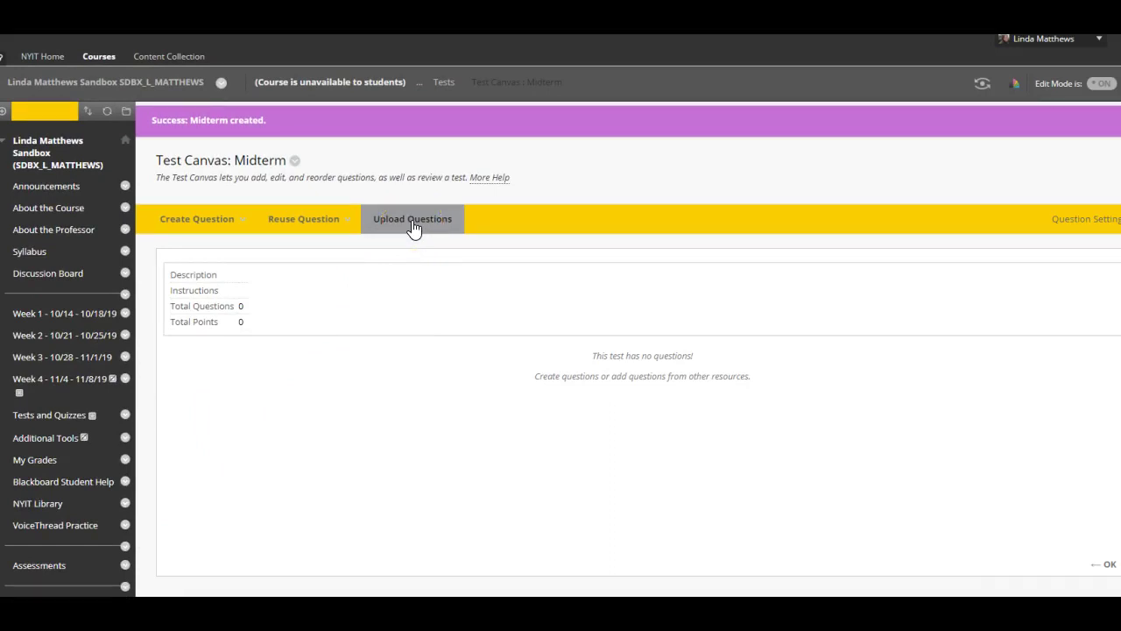
click(413, 223)
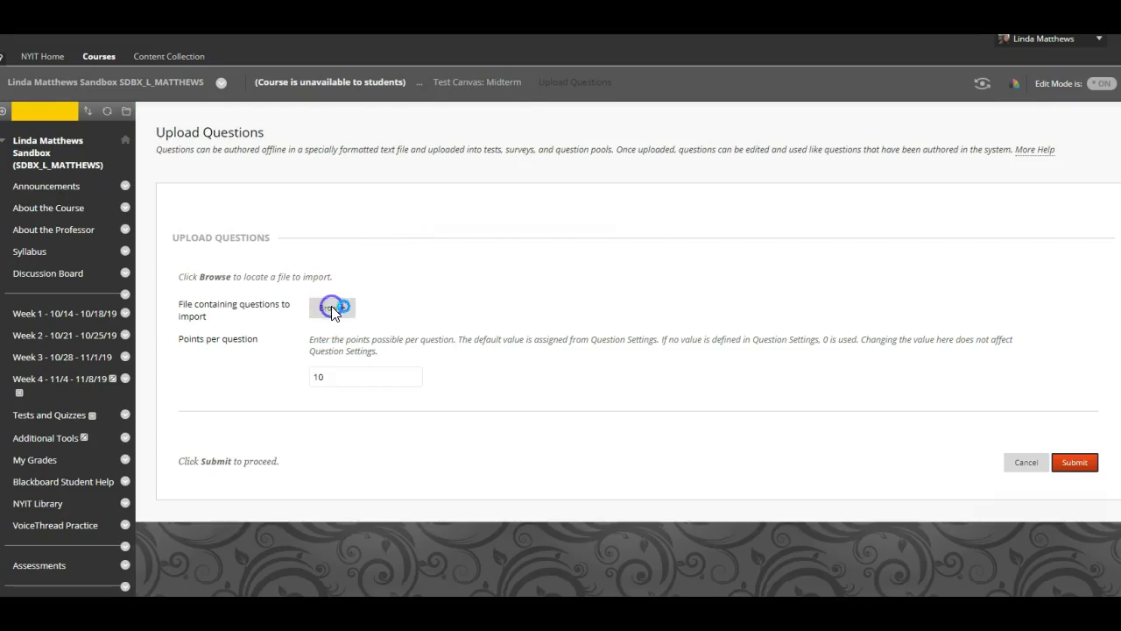
click(331, 306)
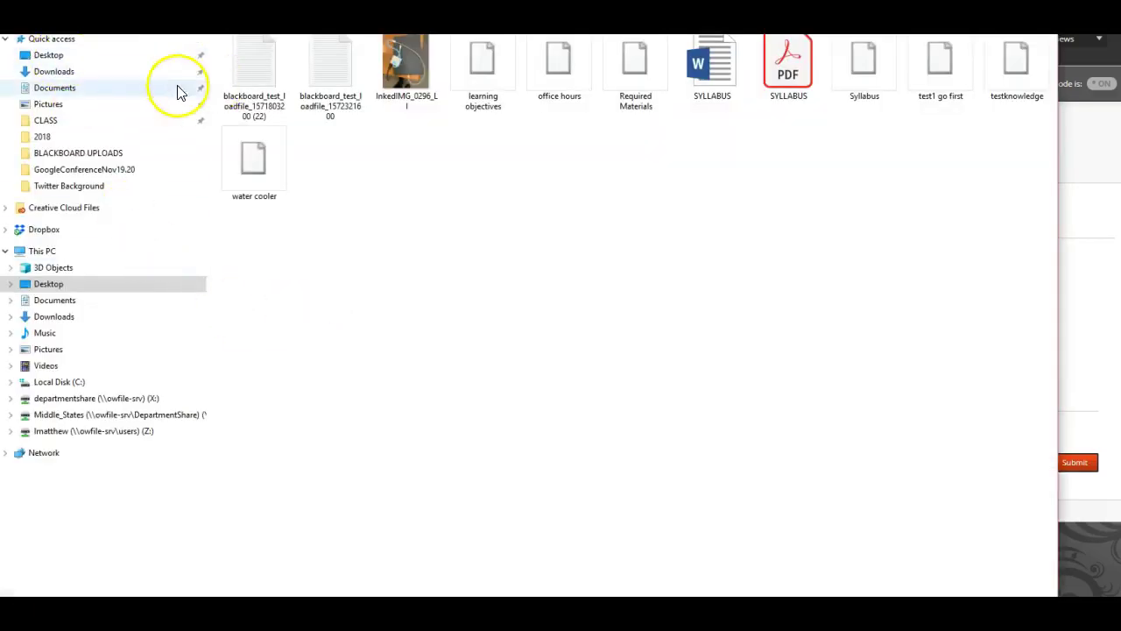
double_click(253, 78)
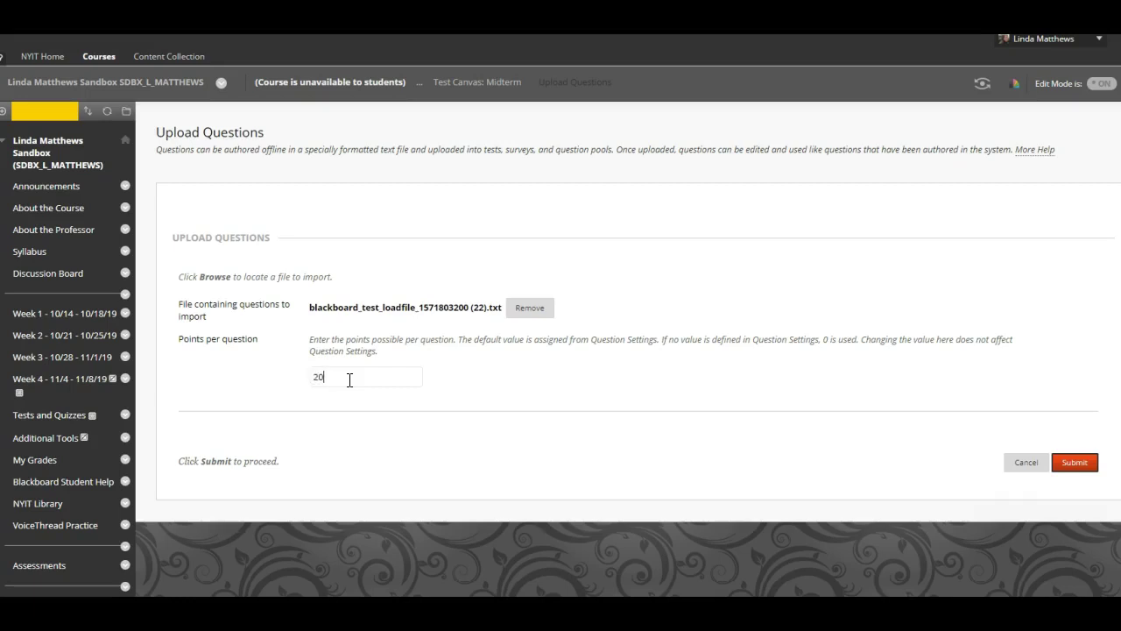
click(924, 592)
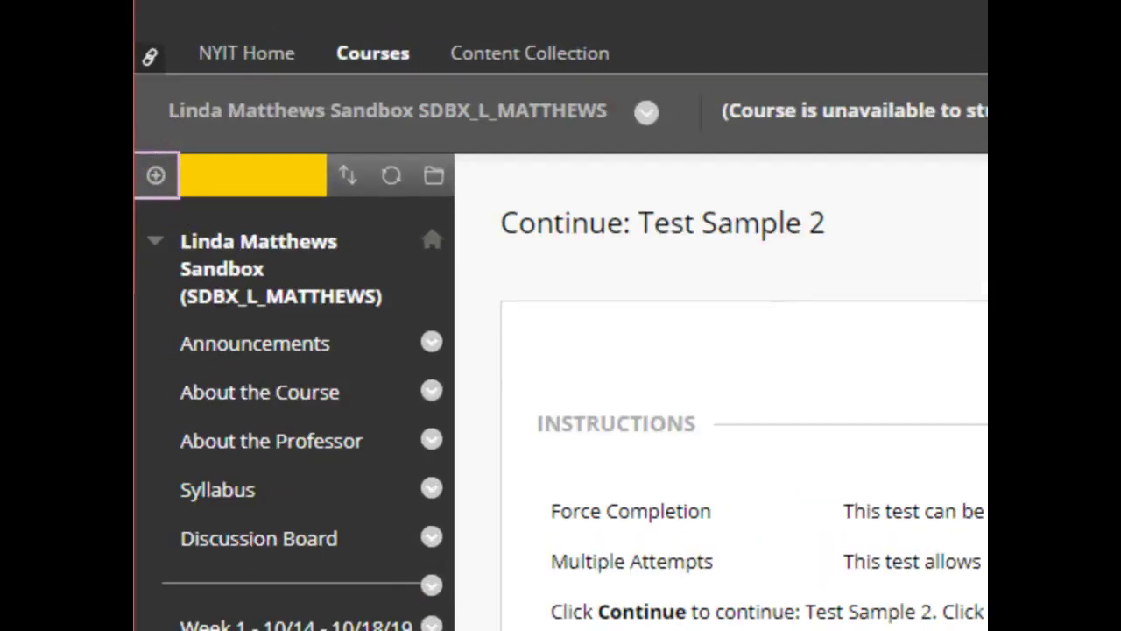
Add a content area named 'Midterm' to the course menu and zoom in to check it
click(156, 175)
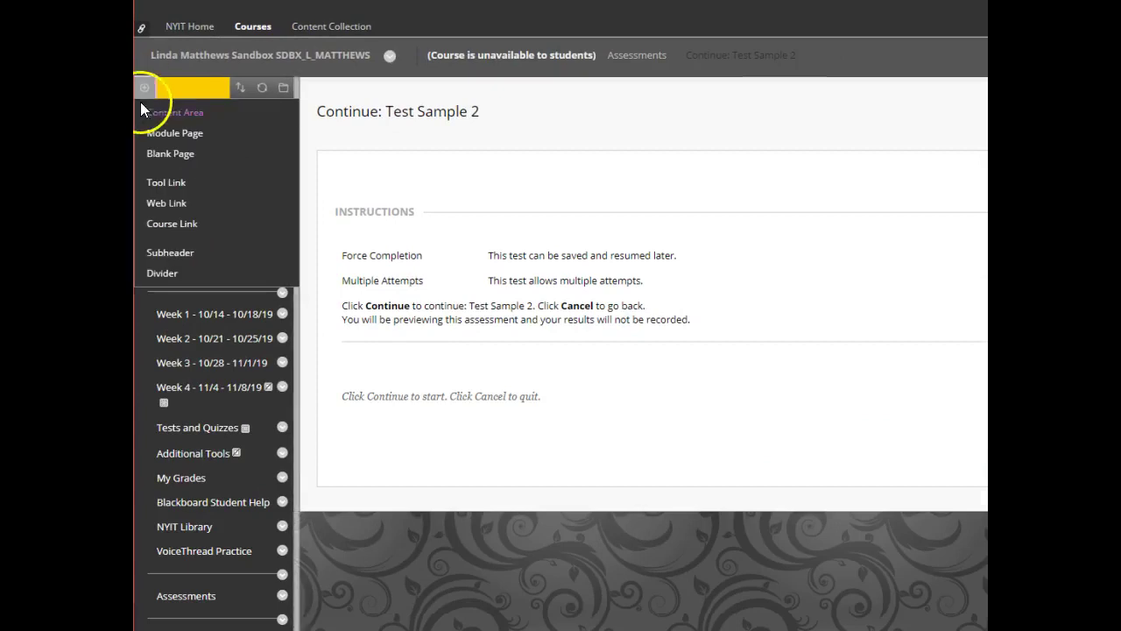
click(153, 112)
click(214, 141)
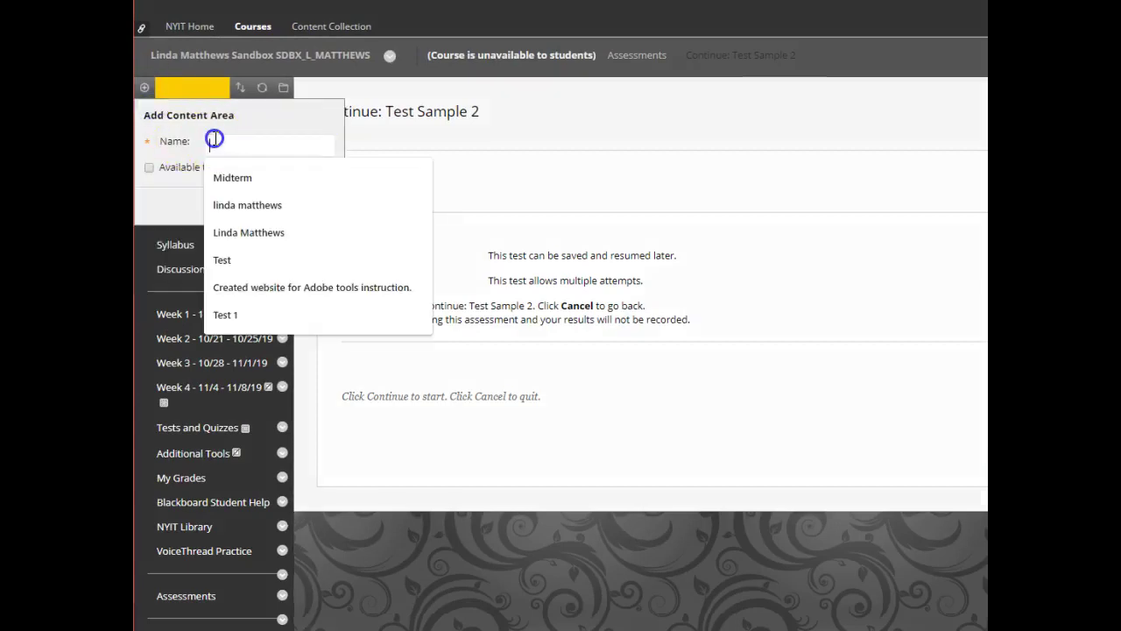
text(Midterm)
click(216, 179)
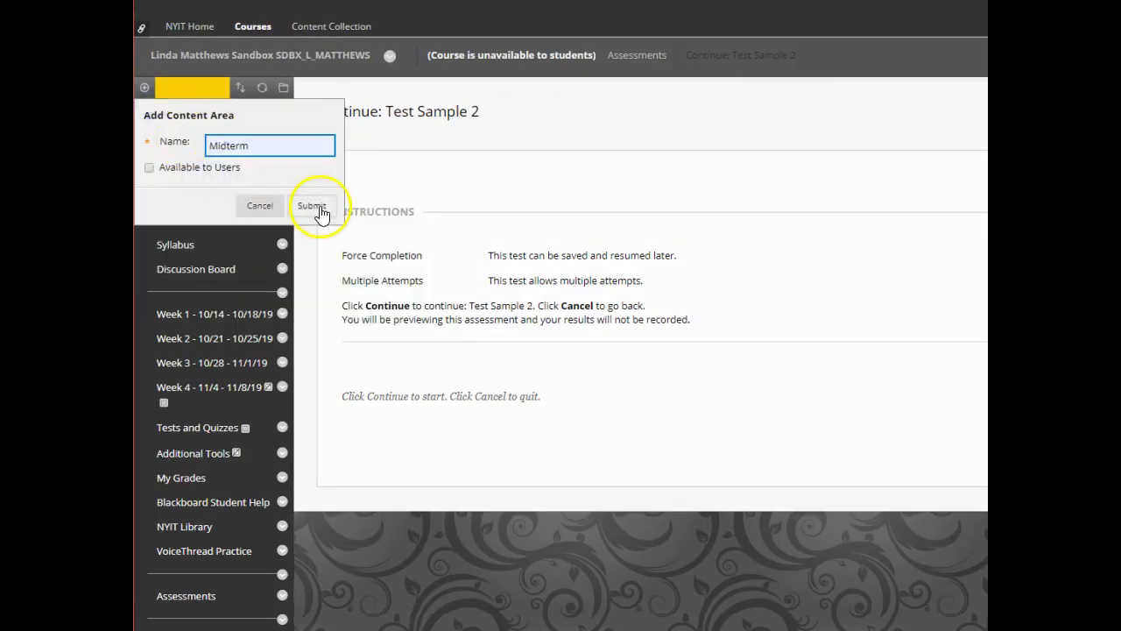
click(317, 209)
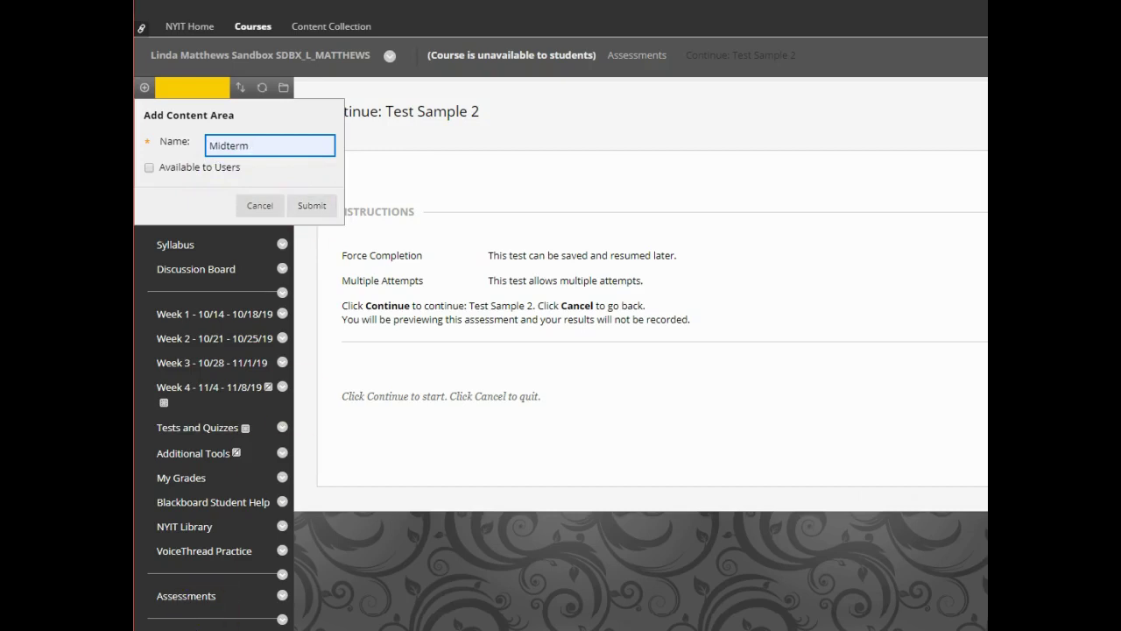
scroll(280, 613, down, 3)
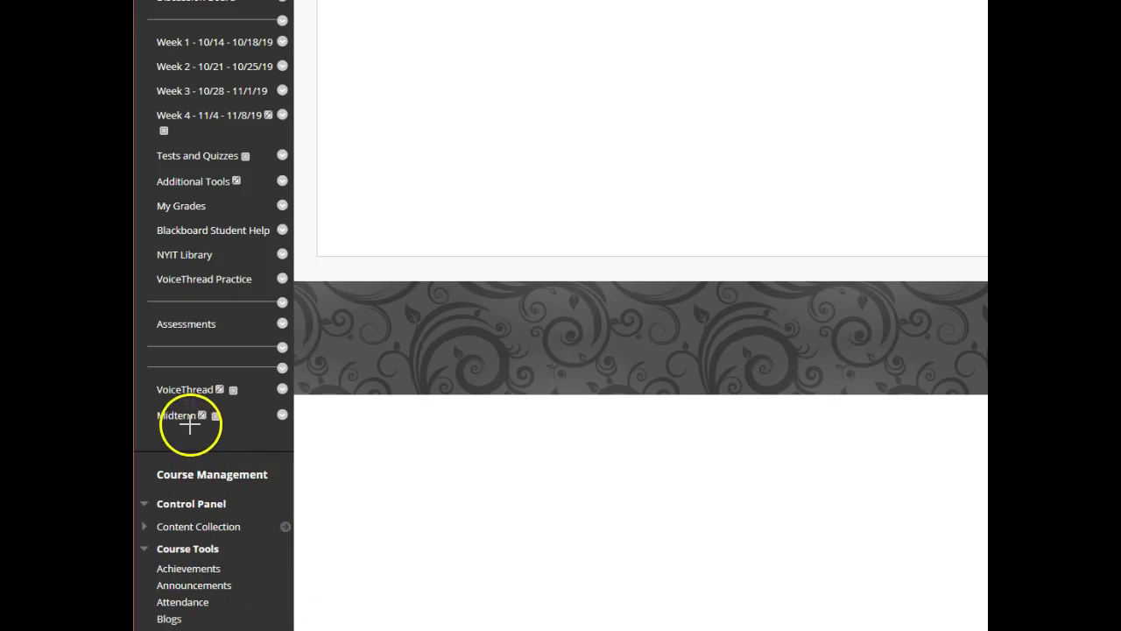
key(ctrl+plus)
key(ctrl+plus)
key(ctrl+plus)
key(ctrl+plus)
key(ctrl+plus)
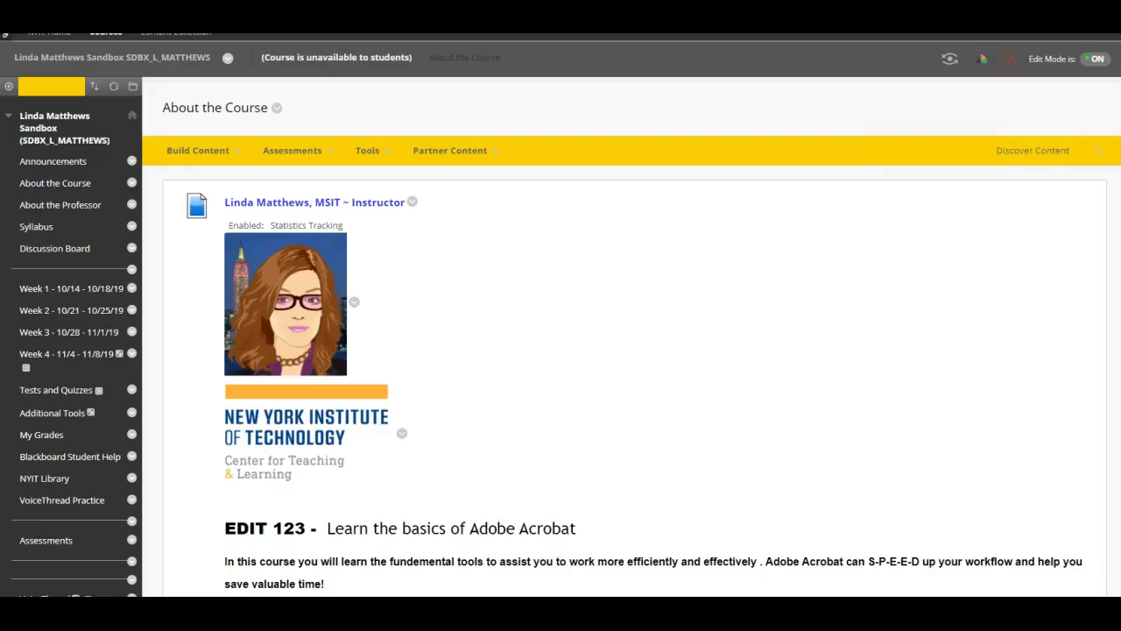
Add the existing Midterm test to the new Midterm content area
scroll(1108, 313, down, 2)
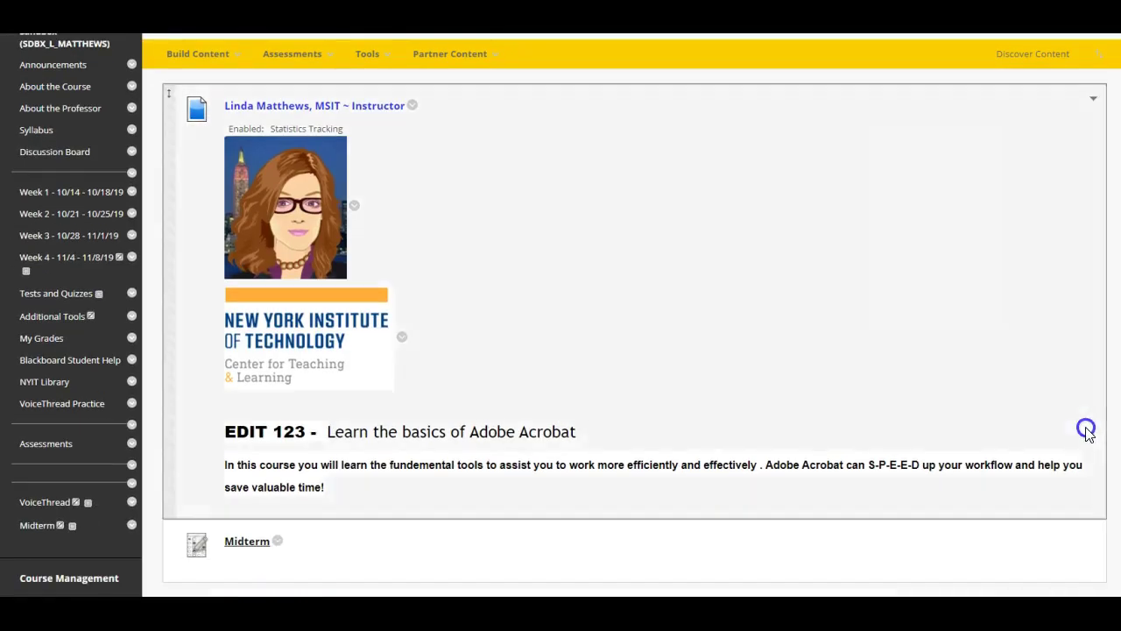
click(37, 526)
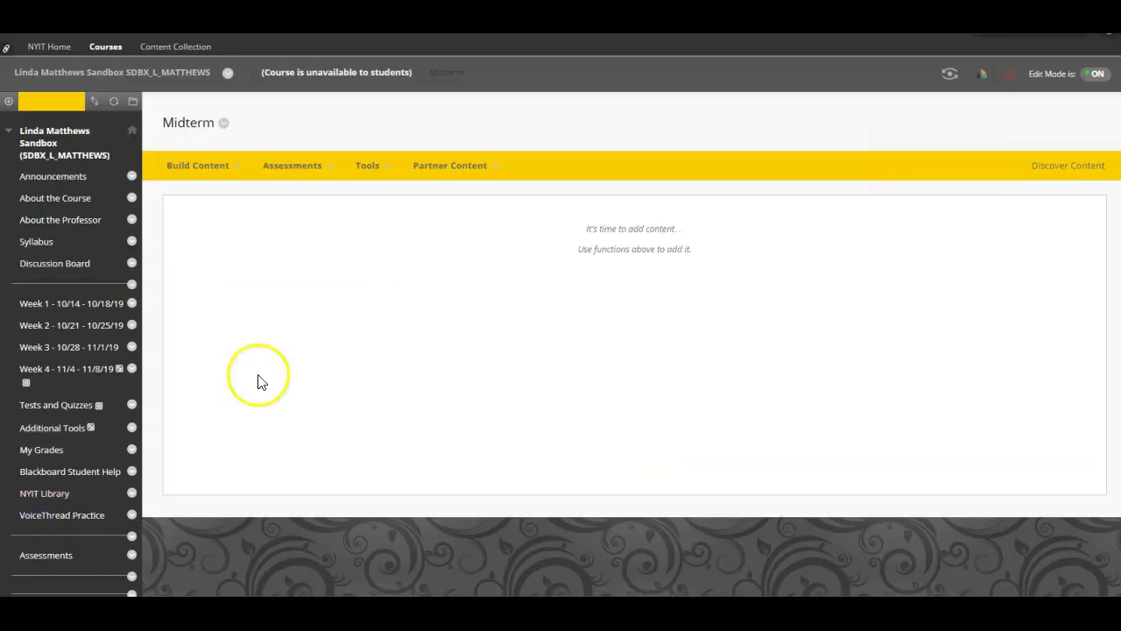
click(295, 177)
click(276, 201)
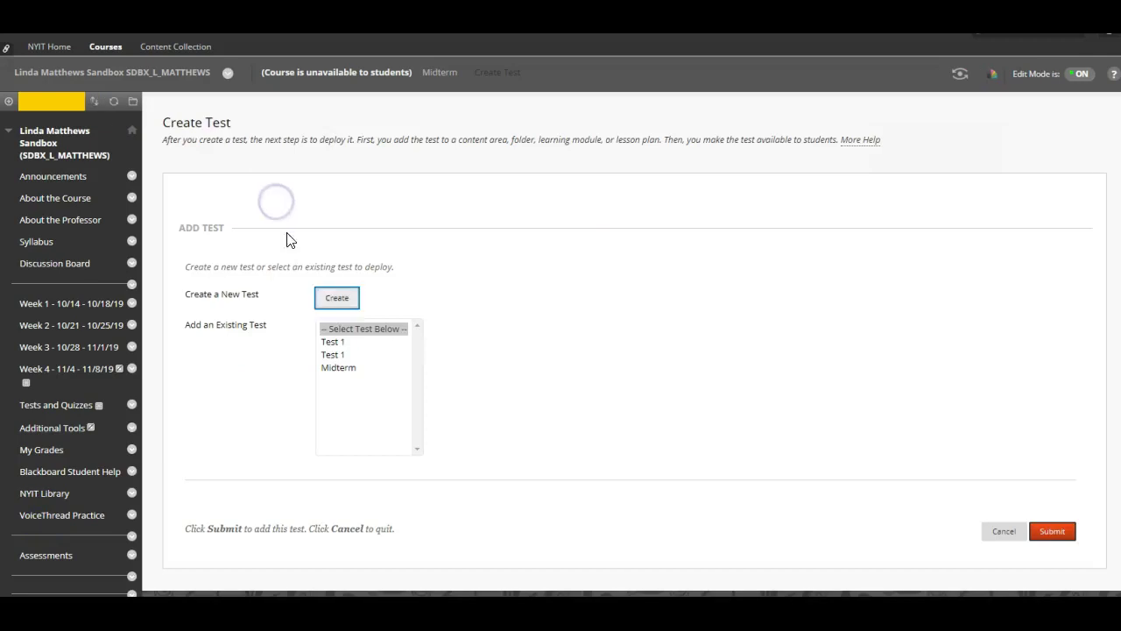
click(337, 369)
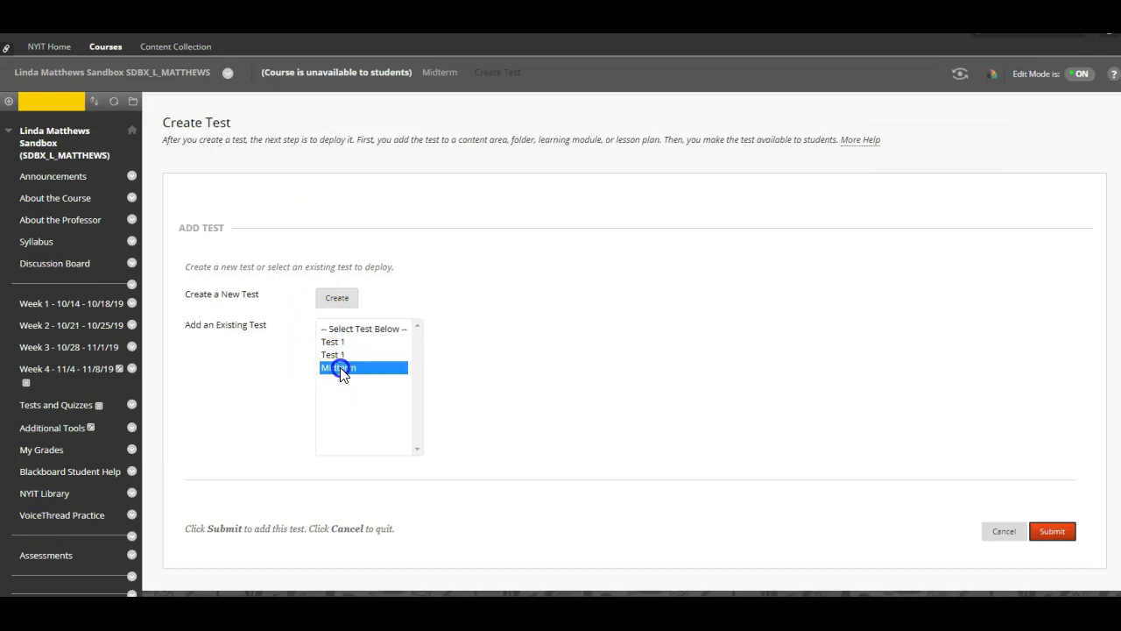
click(1051, 534)
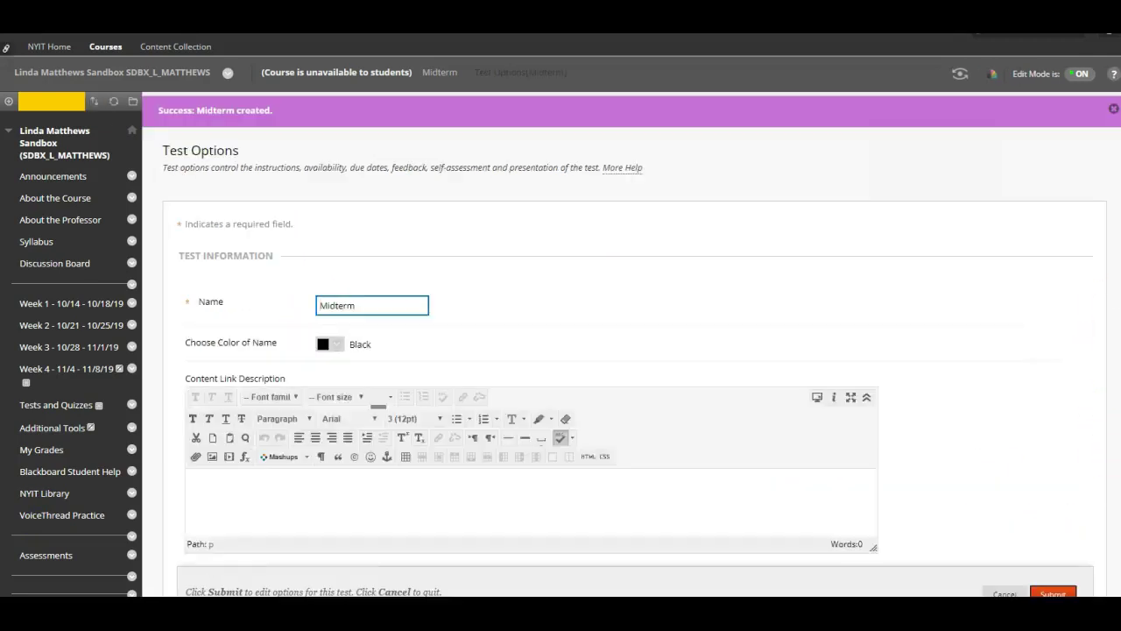
Make the Midterm test available to students and submit its test options
scroll(1101, 487, down, 3)
scroll(1101, 297, down, 4)
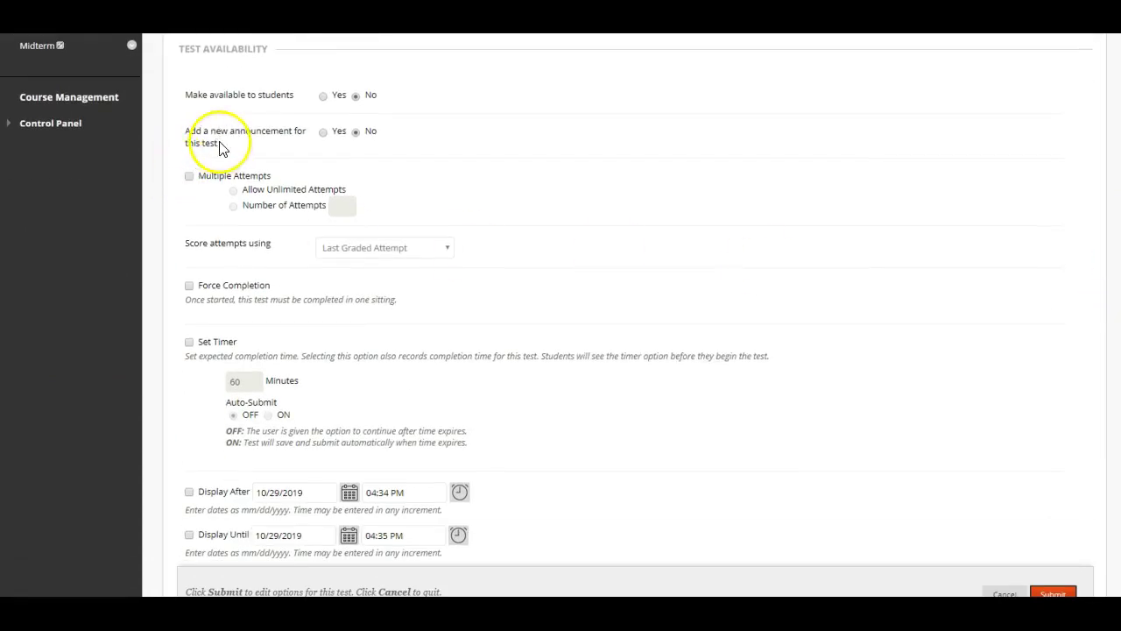
click(324, 95)
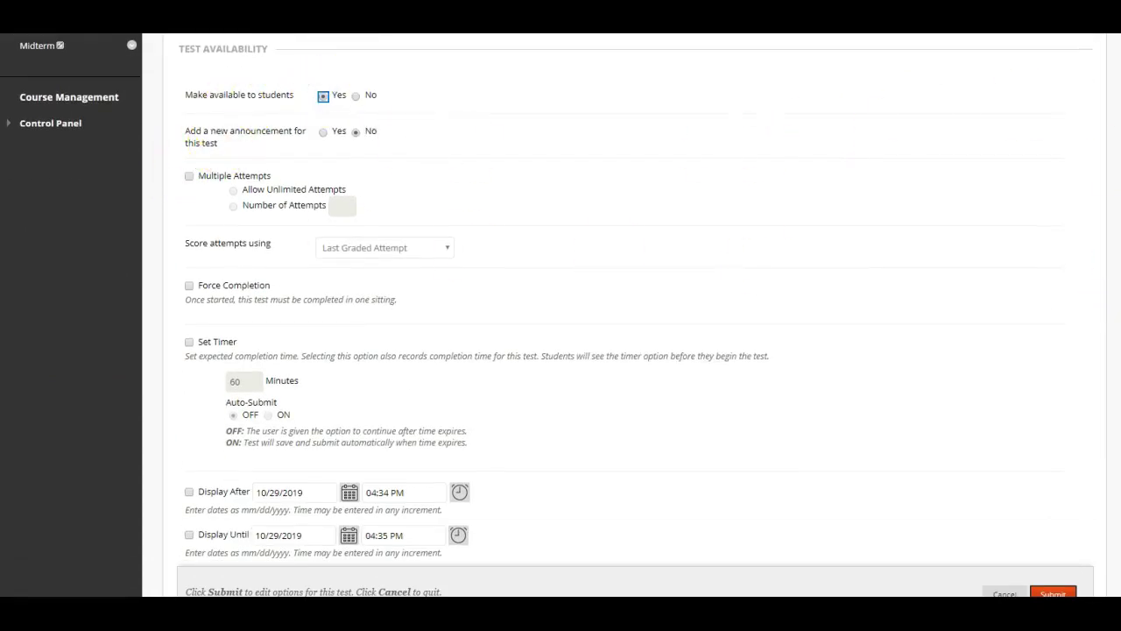
scroll(1109, 317, down, 6)
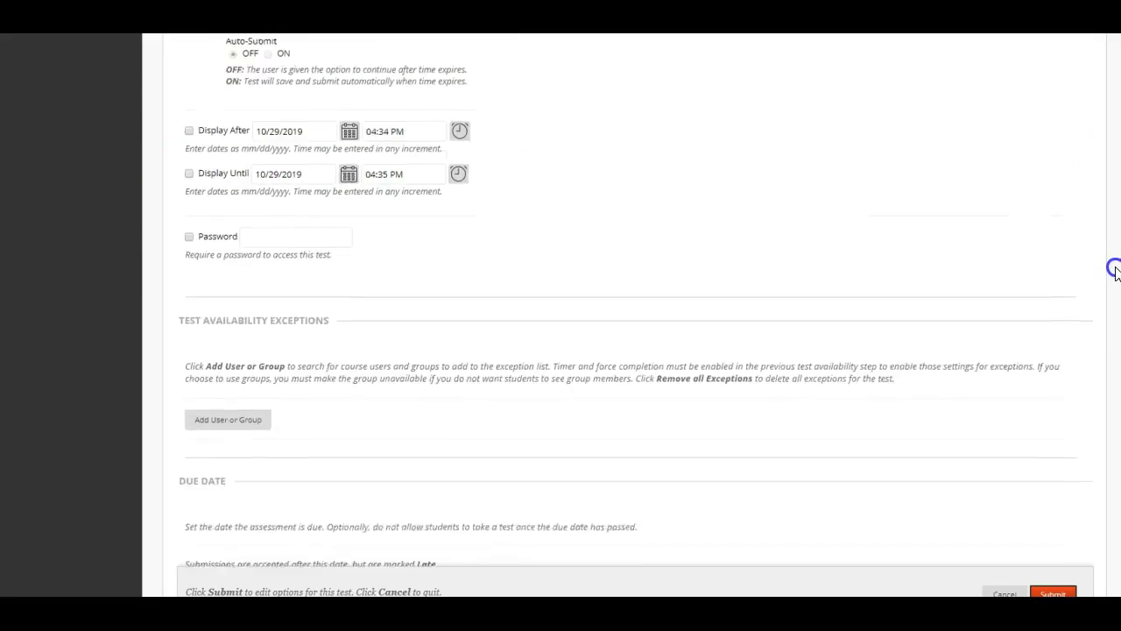
scroll(1108, 317, down, 2)
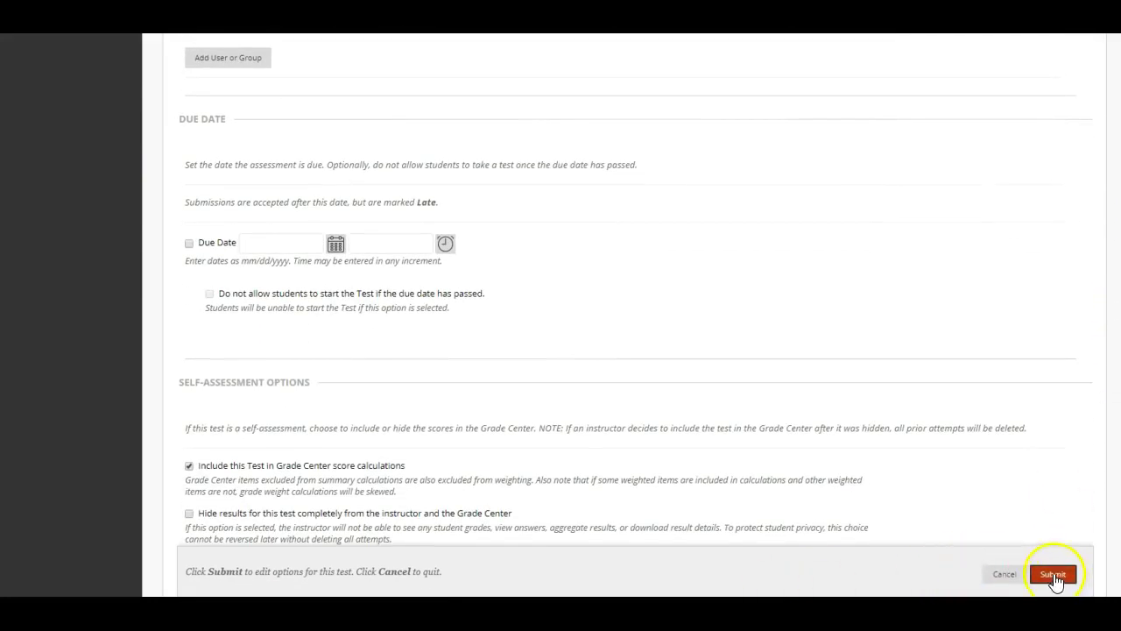
click(1054, 578)
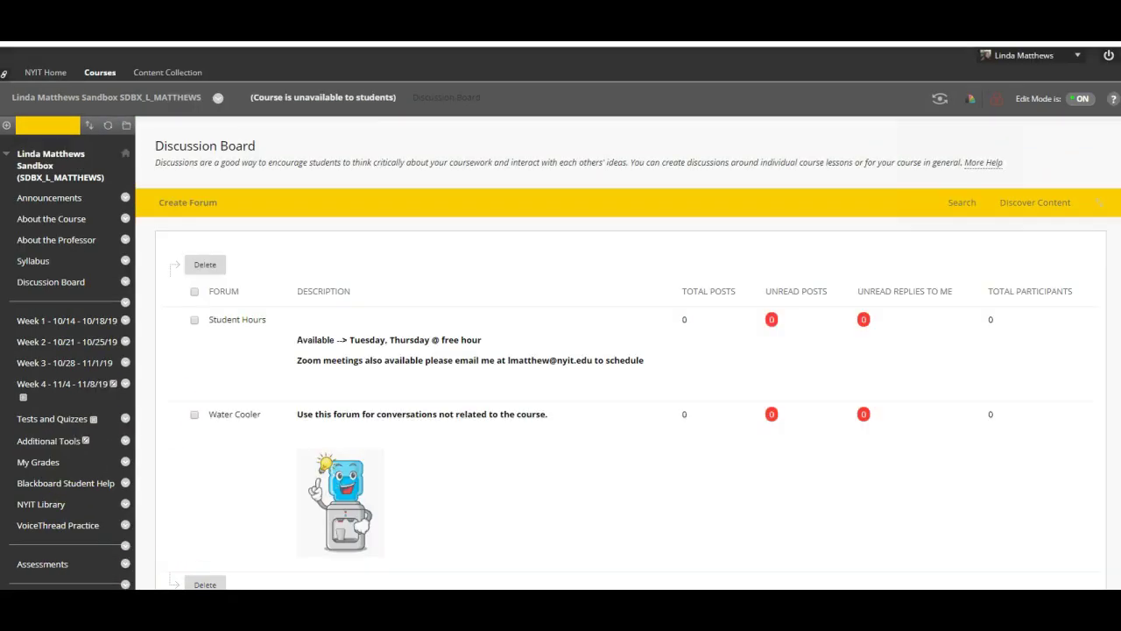
Start a preview of the Midterm test from the Midterm content area and scroll through its questions
scroll(198, 389, down, 3)
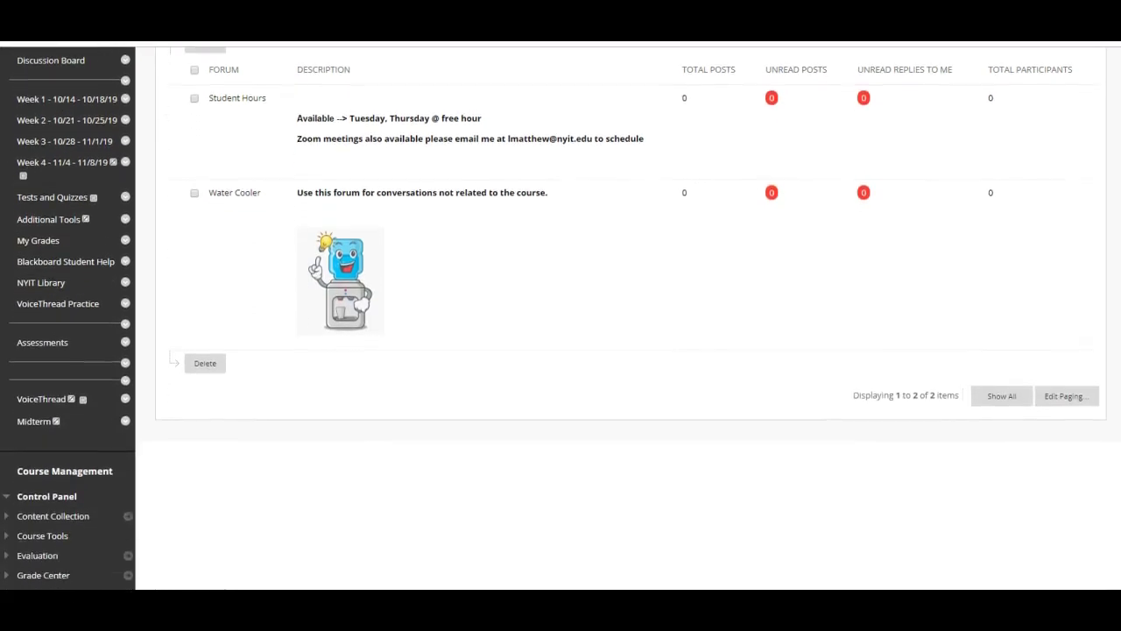
click(48, 421)
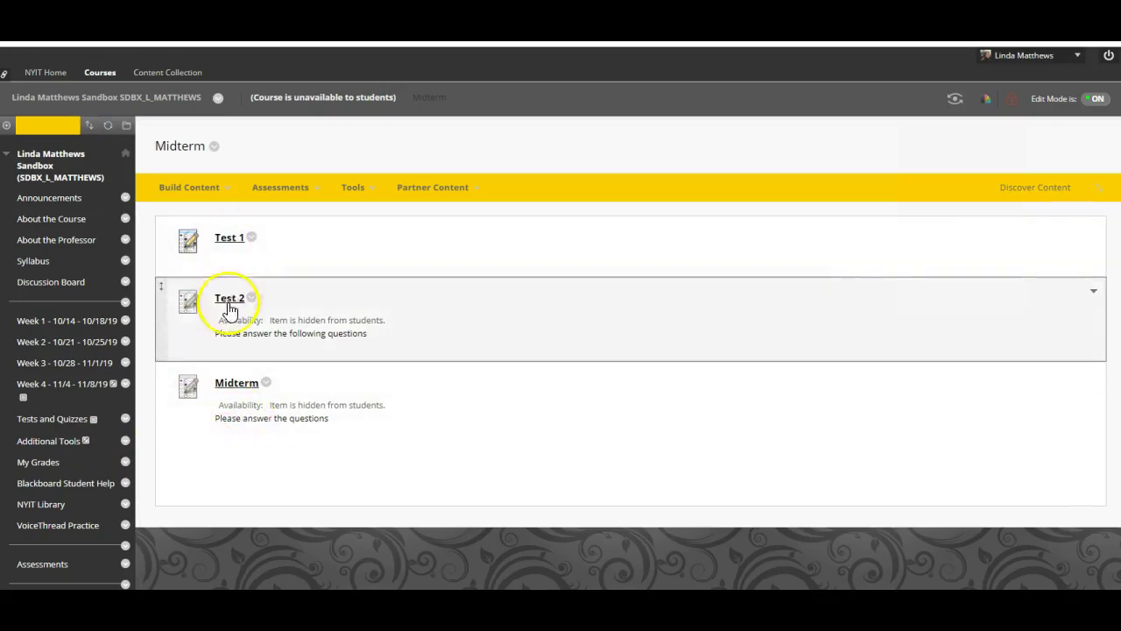
click(239, 384)
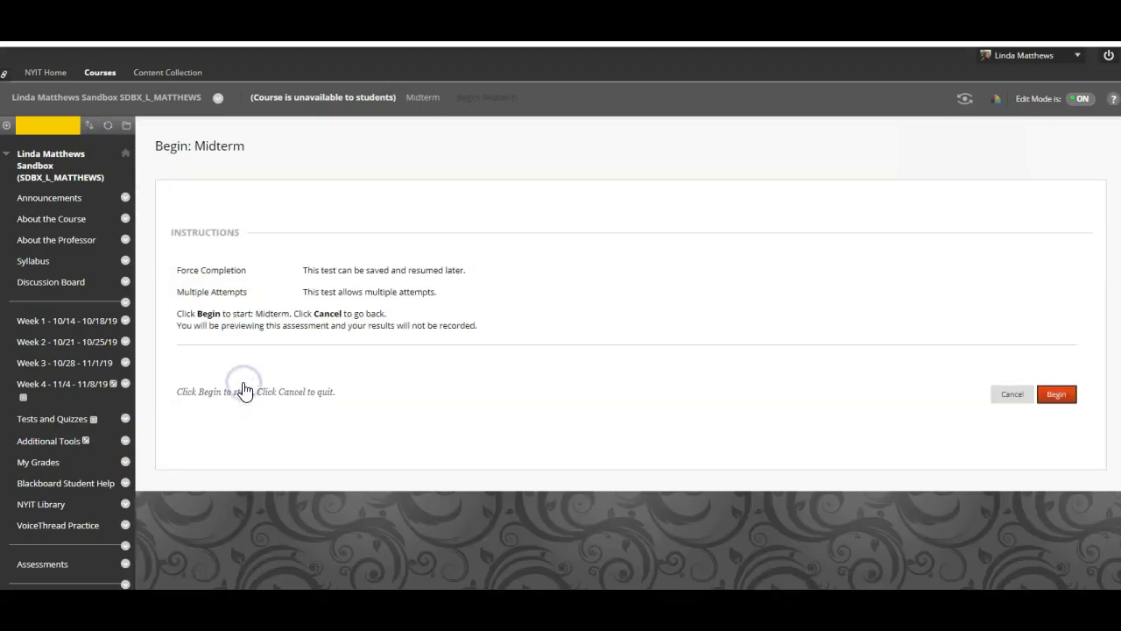
click(1058, 396)
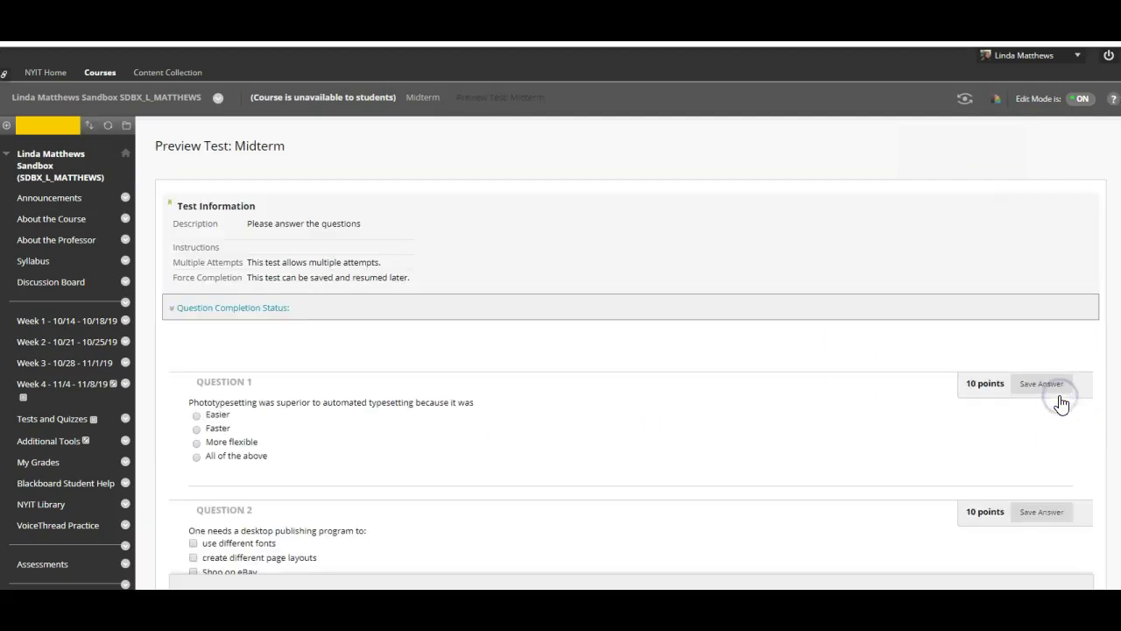
scroll(561, 351, down, 4)
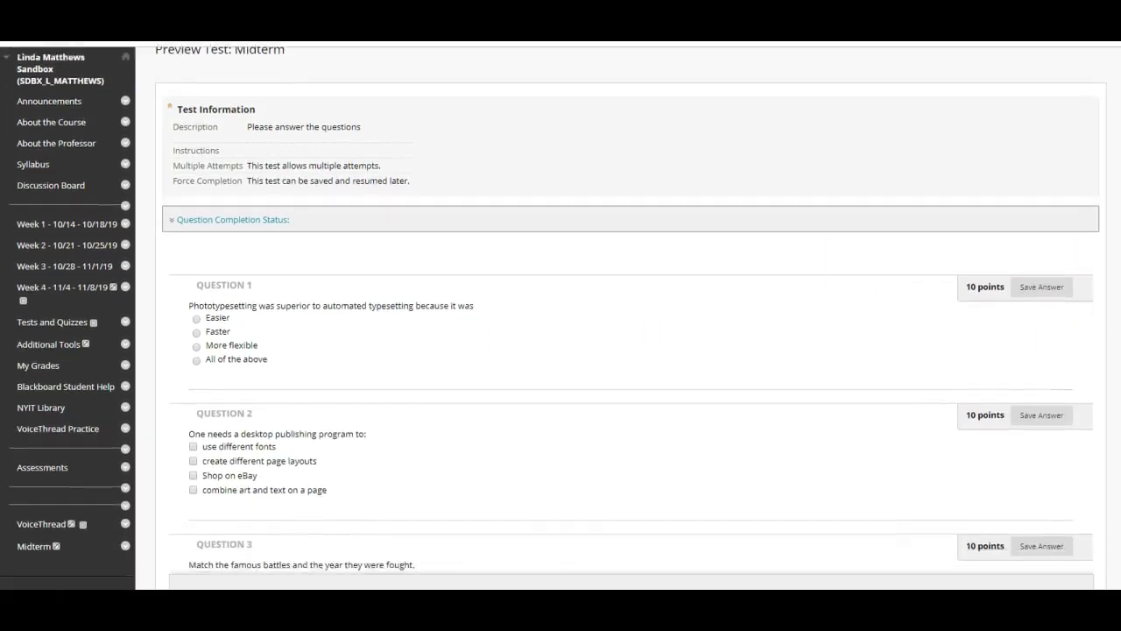
scroll(770, 543, down, 1)
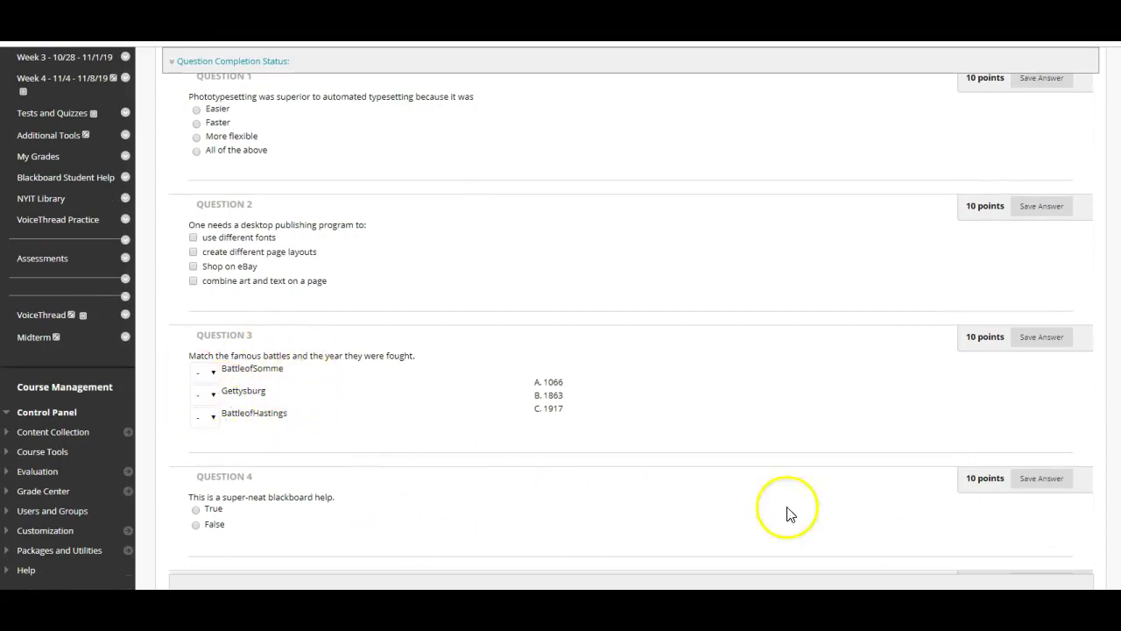
scroll(613, 316, down, 1)
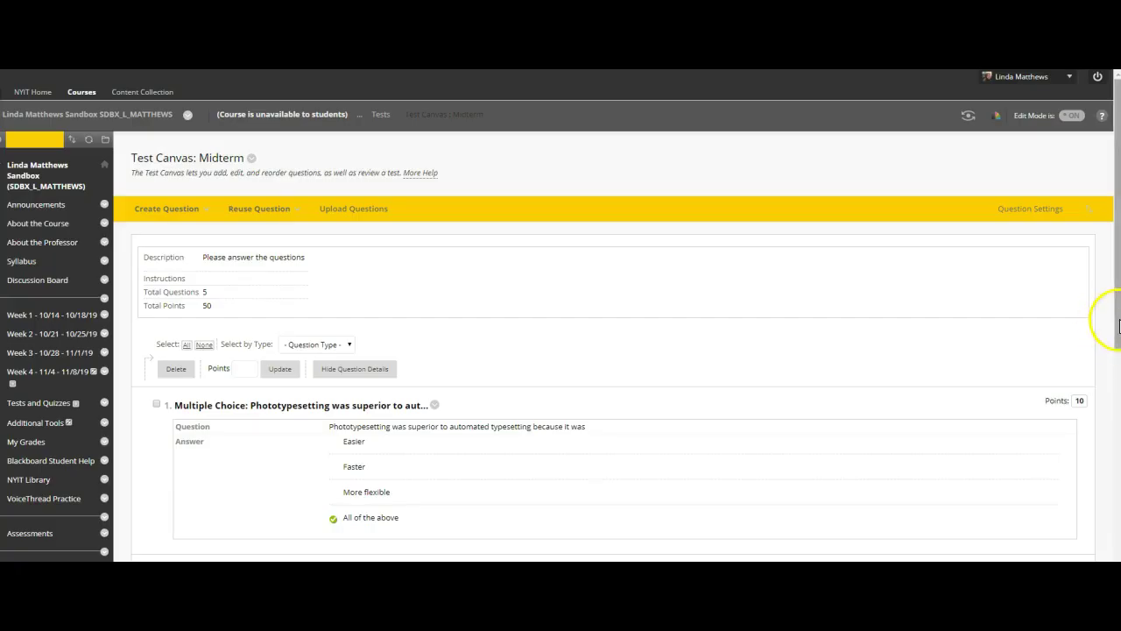
scroll(560, 315, down, 3)
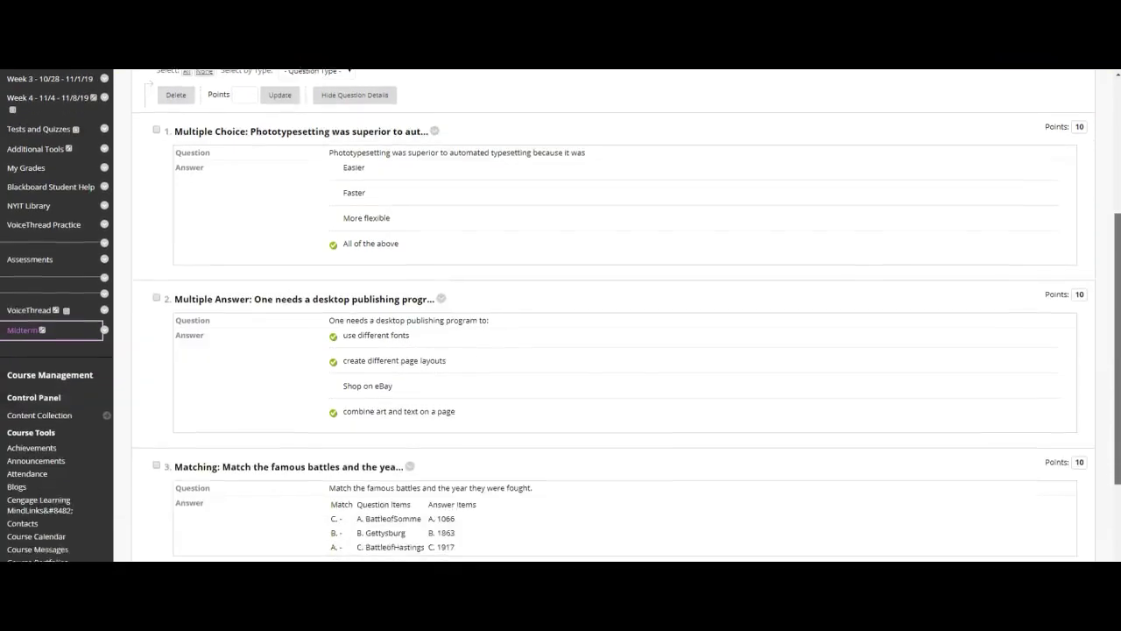
scroll(560, 315, down, 2)
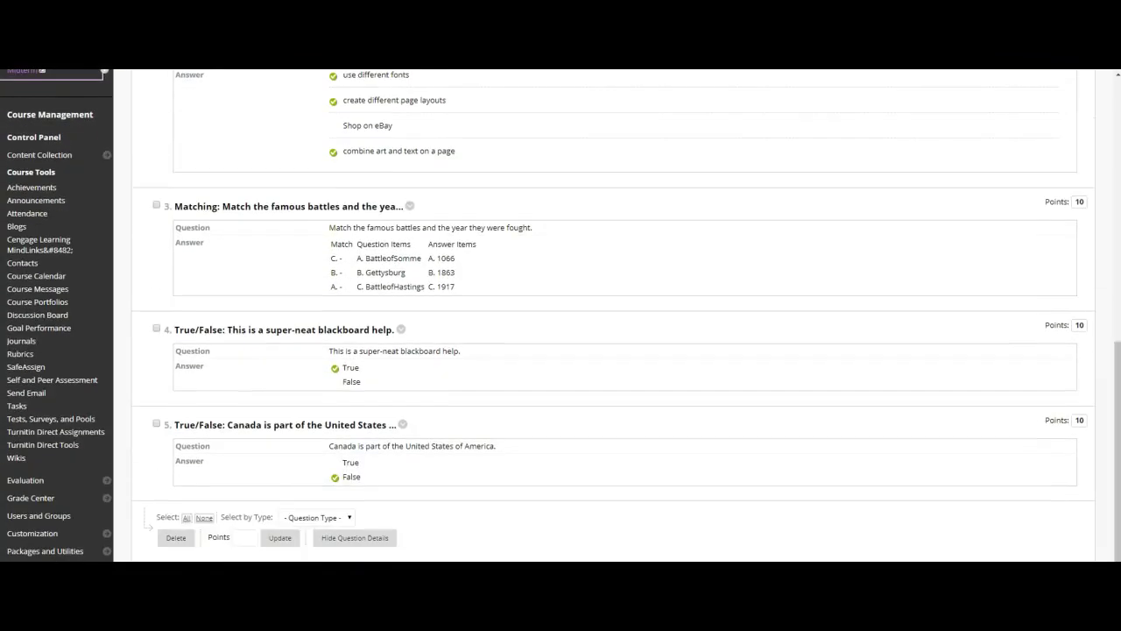
click(49, 418)
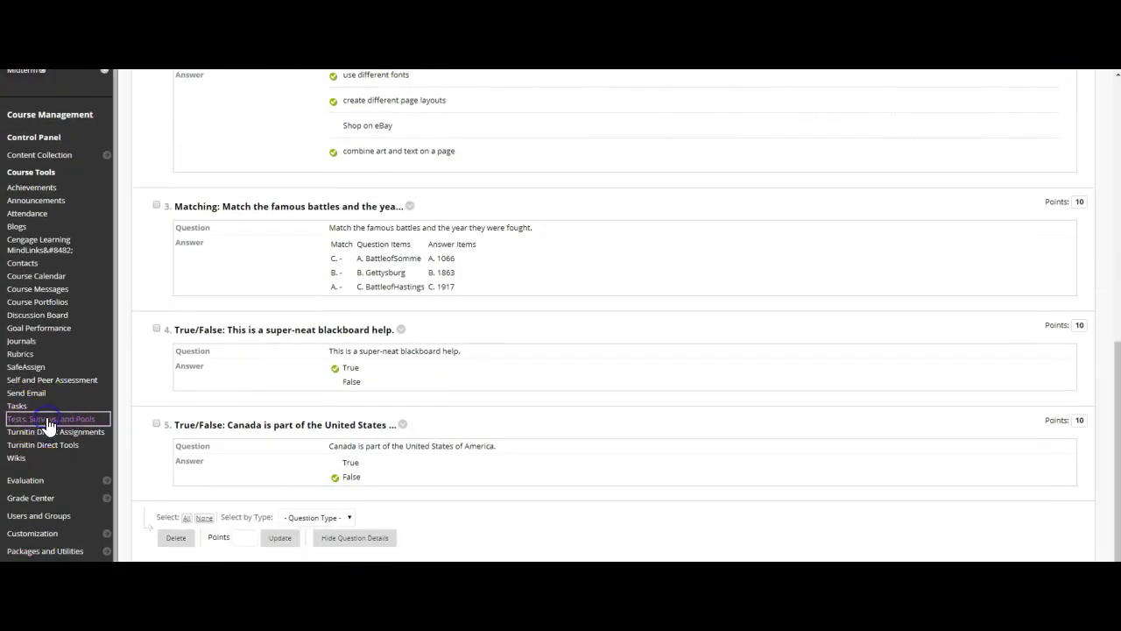
click(162, 215)
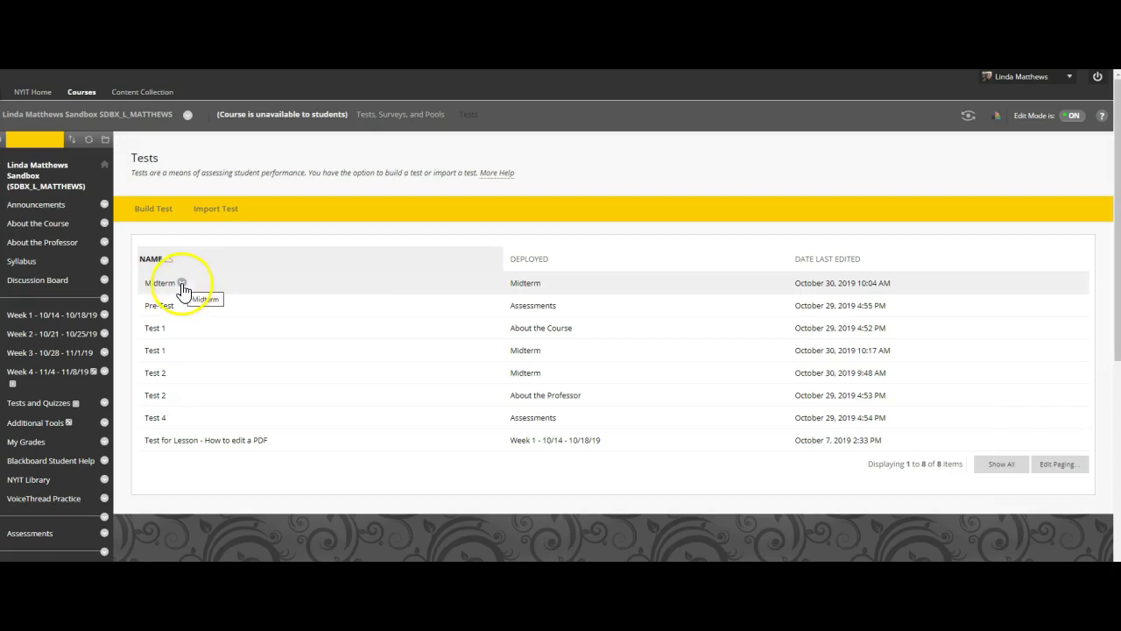
click(182, 285)
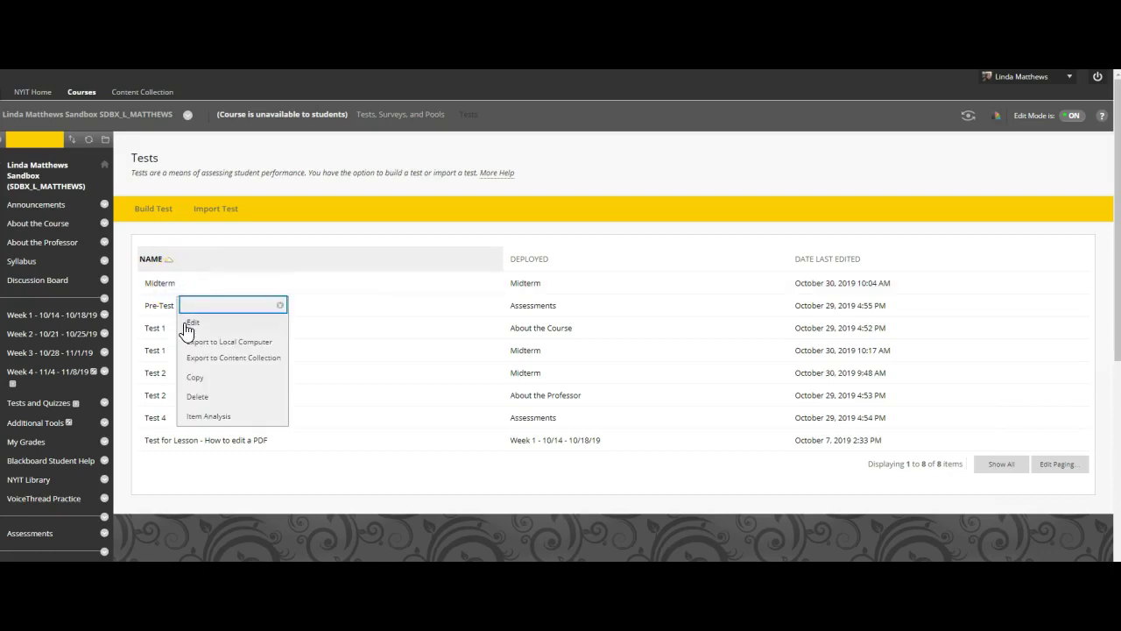
click(193, 324)
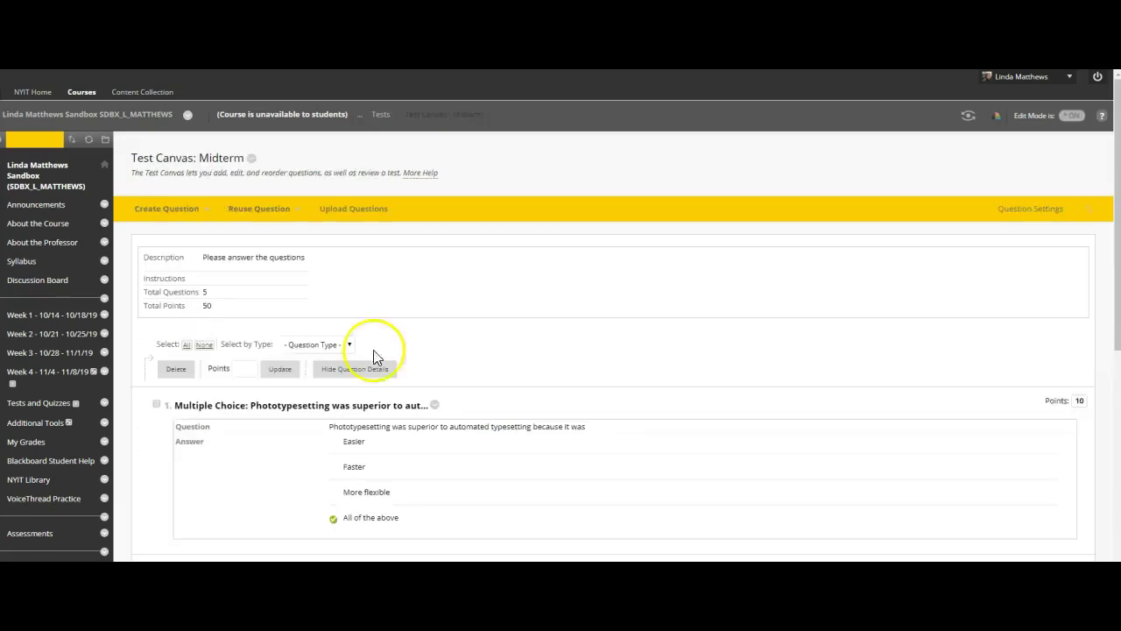
Edit matching question 3 so its first item changes from BattleofSomme to 'Battle of Somme'
scroll(613, 351, down, 3)
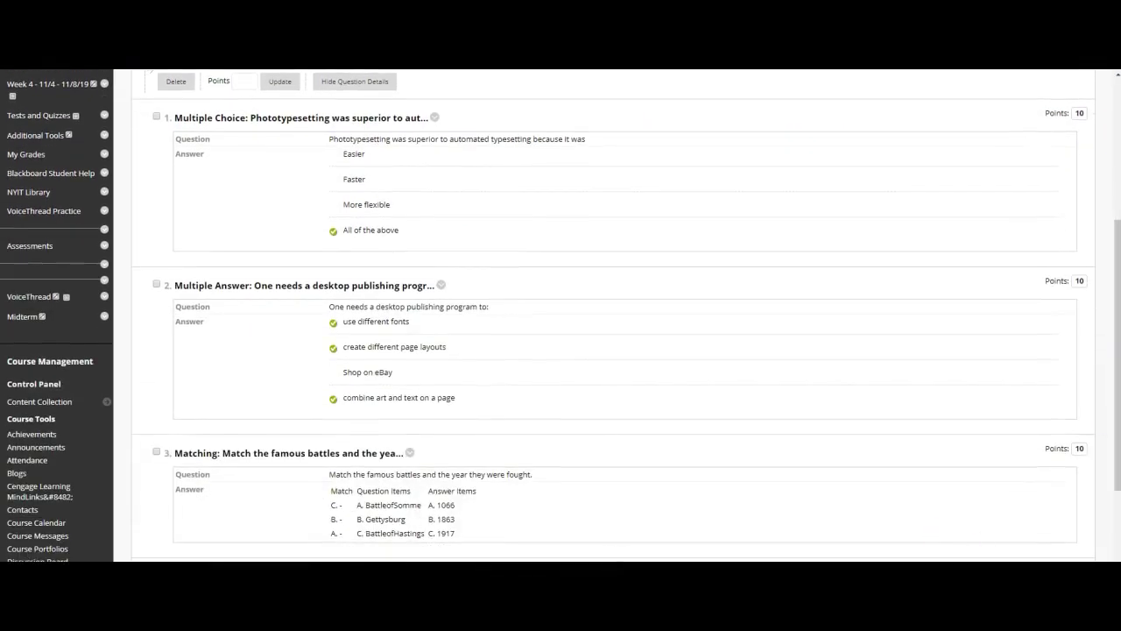
scroll(613, 351, down, 3)
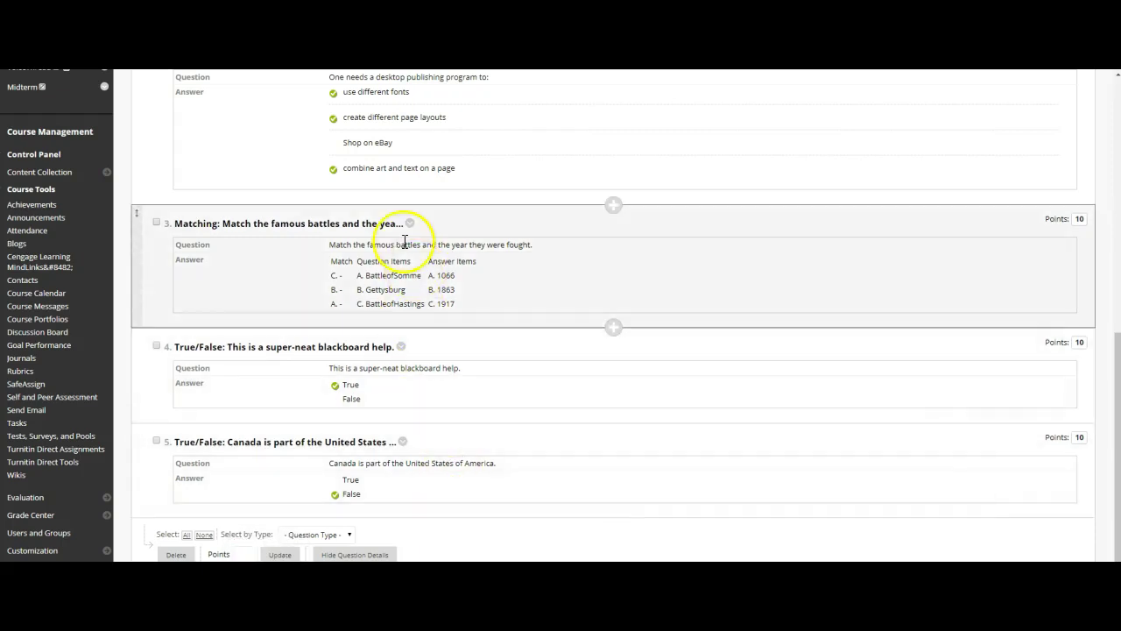
click(410, 224)
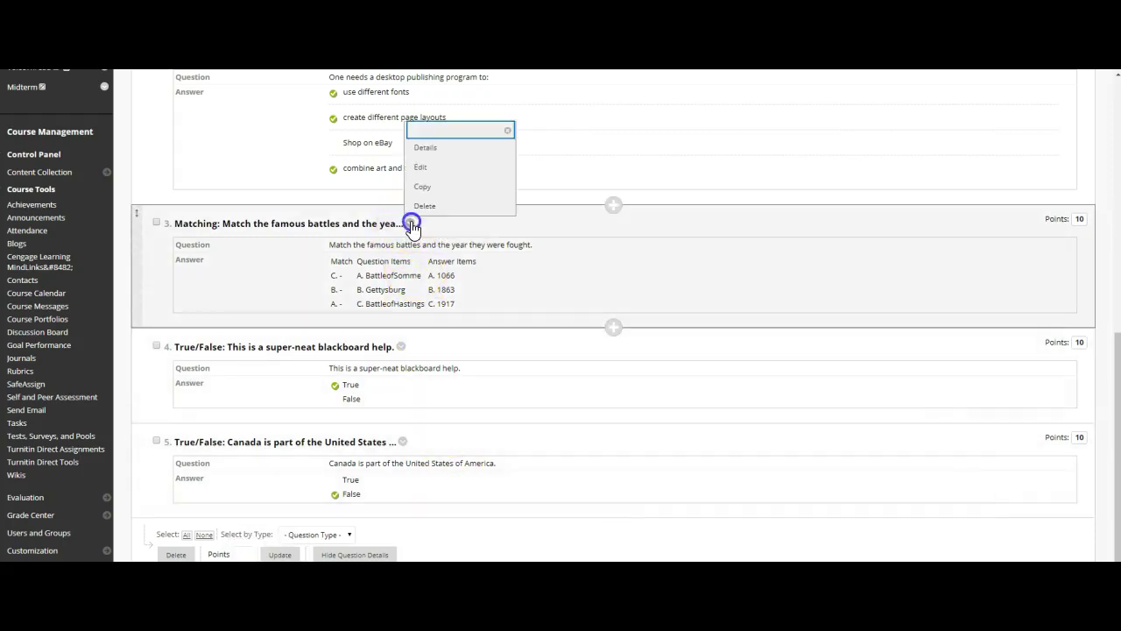
click(422, 166)
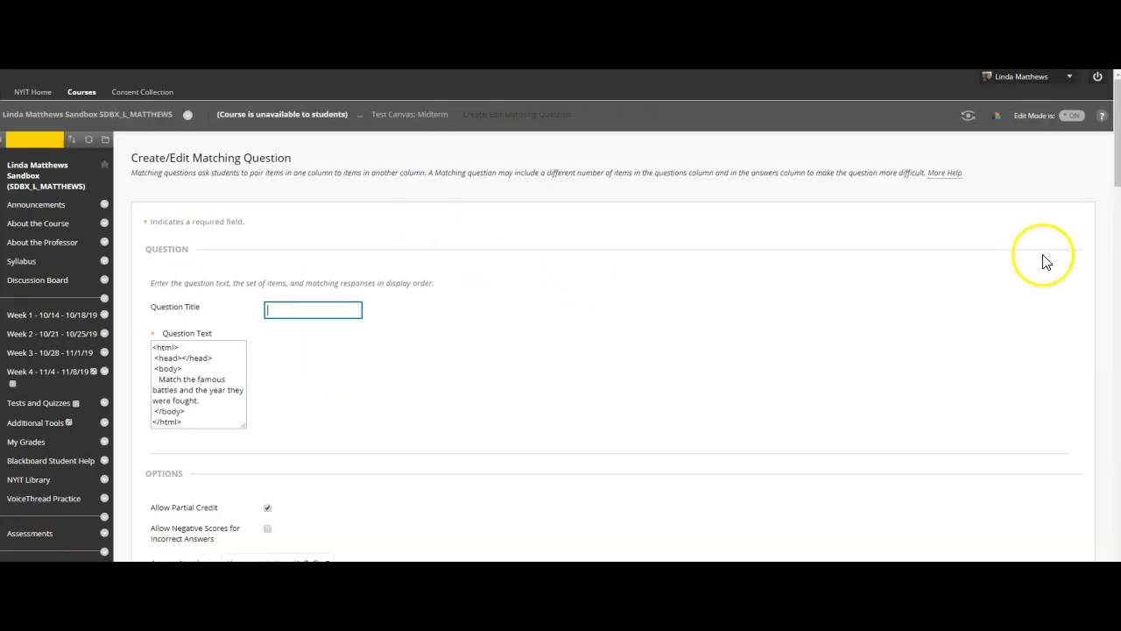
drag(1109, 170, 1111, 274)
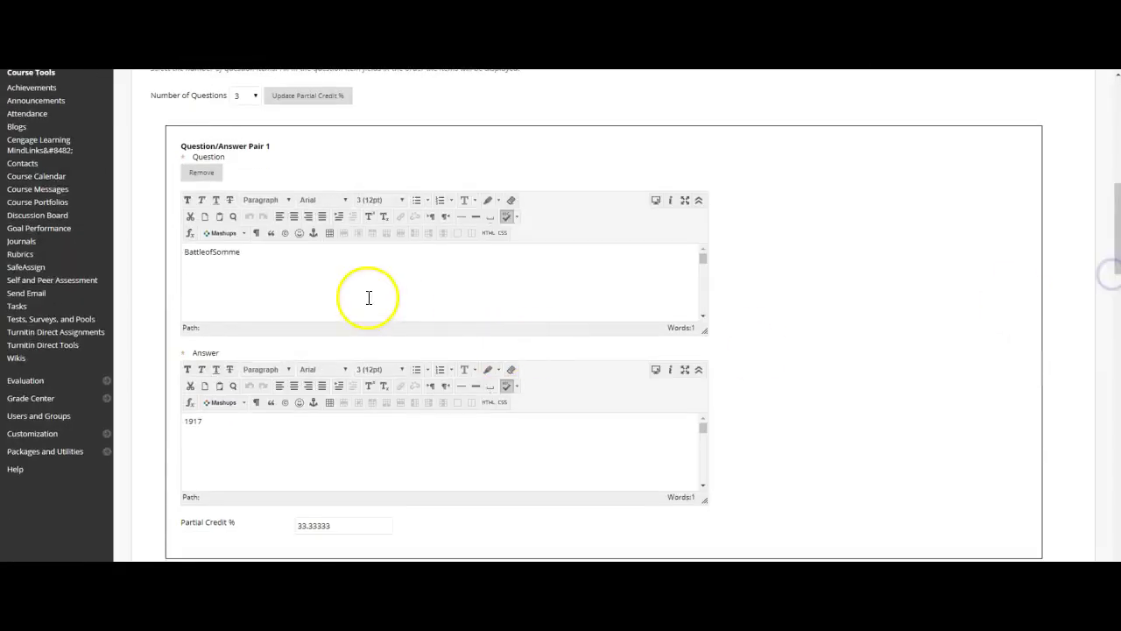
click(206, 252)
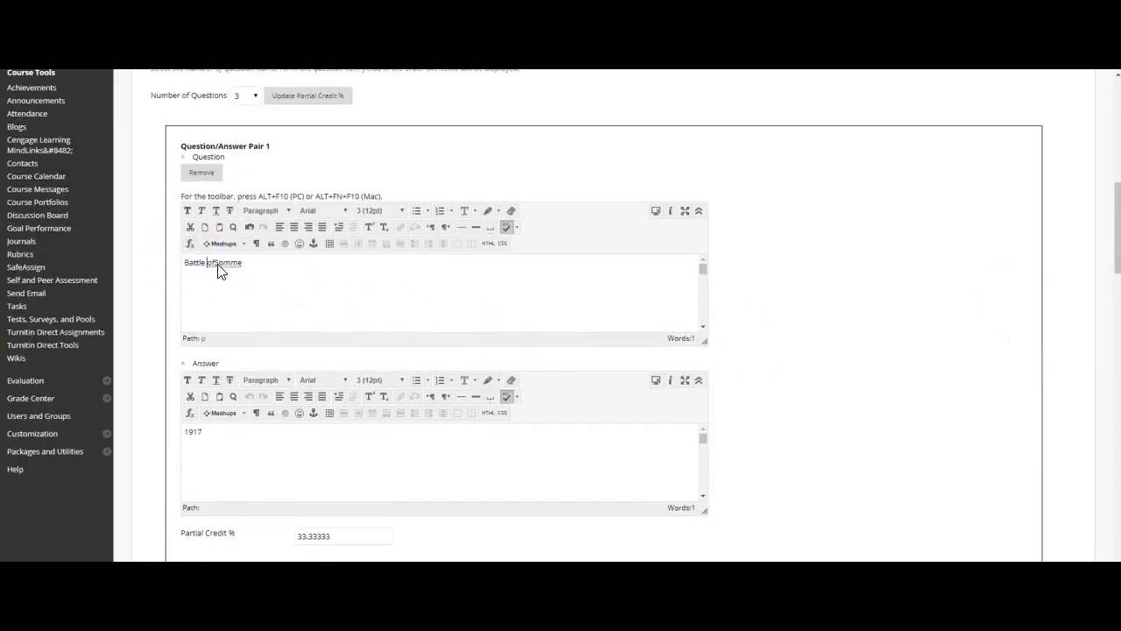
click(216, 264)
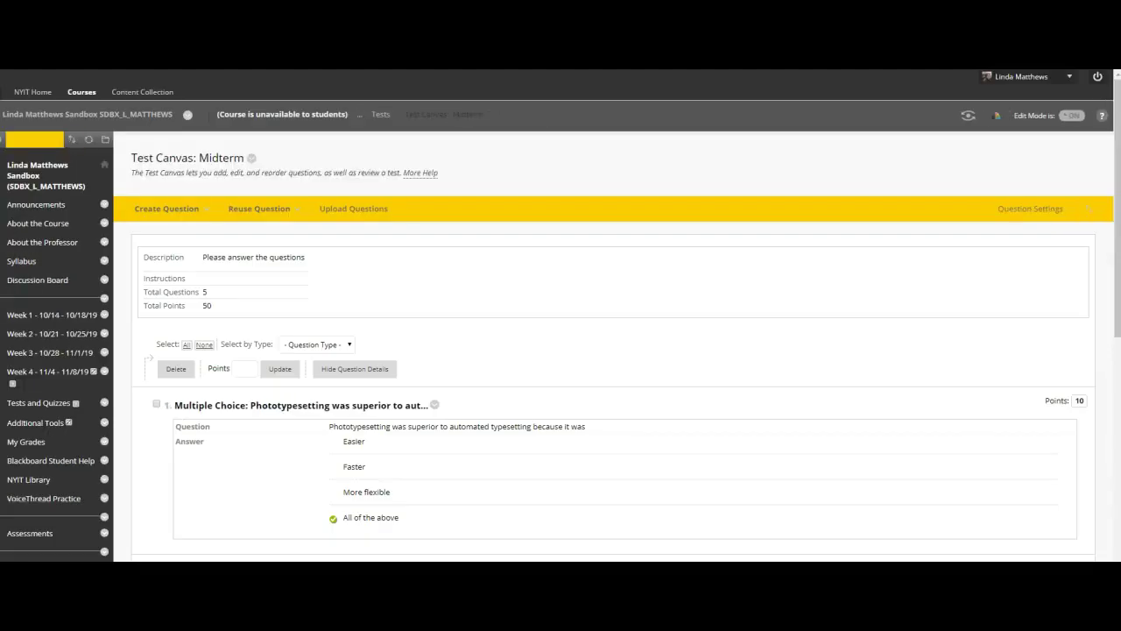
Verify on the Midterm canvas that question 3's first matching item now reads Battle of Somme
click(157, 210)
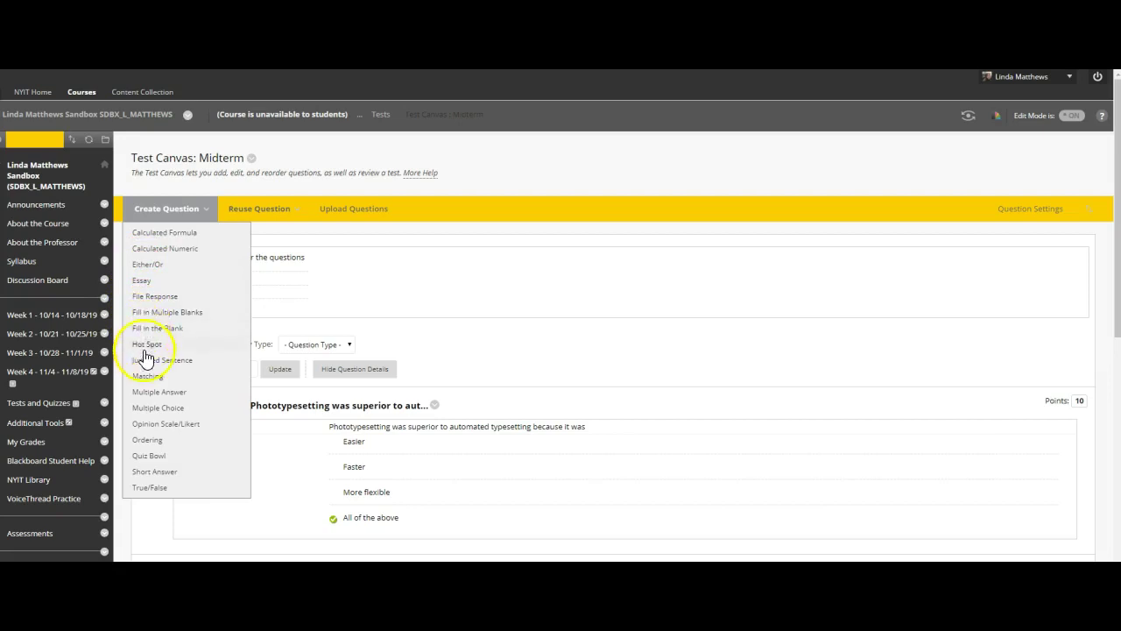
click(625, 271)
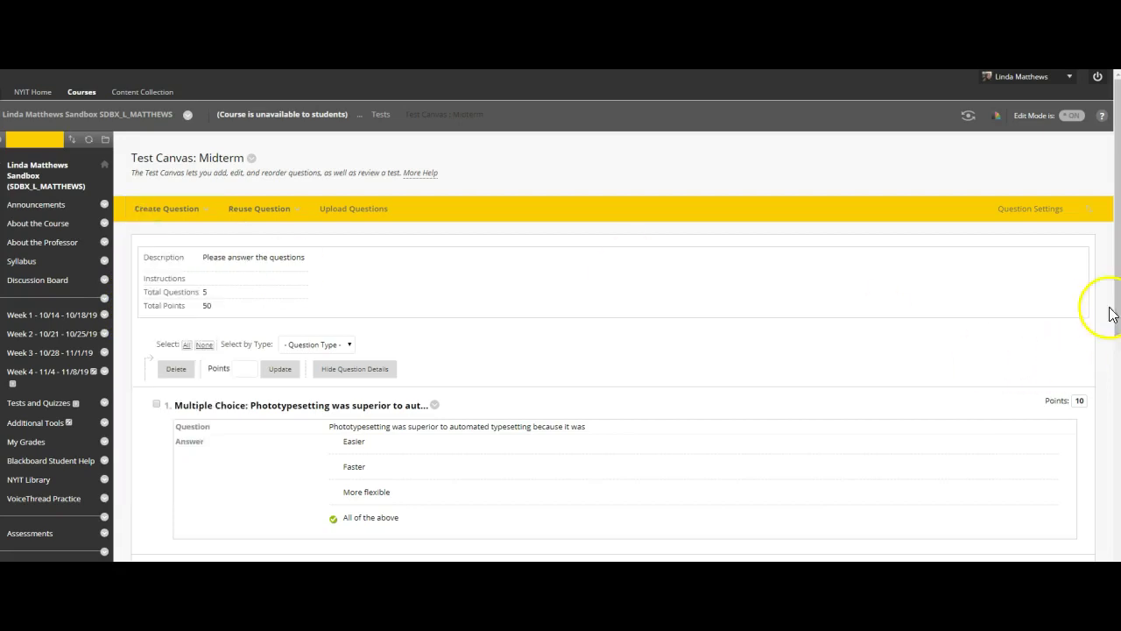
drag(1110, 313, 1117, 557)
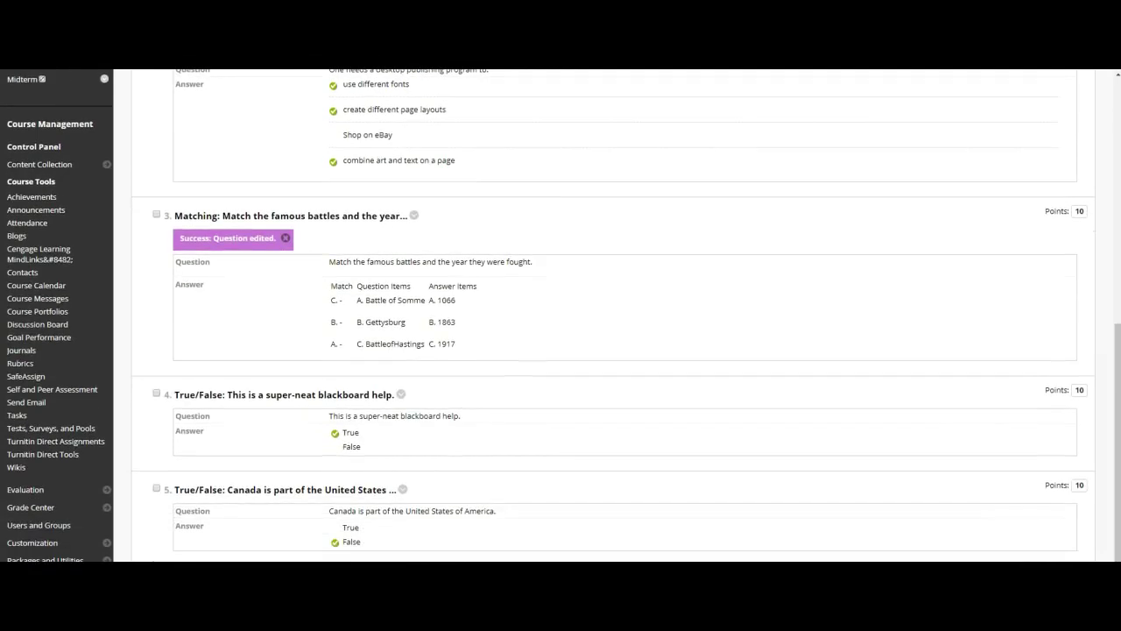